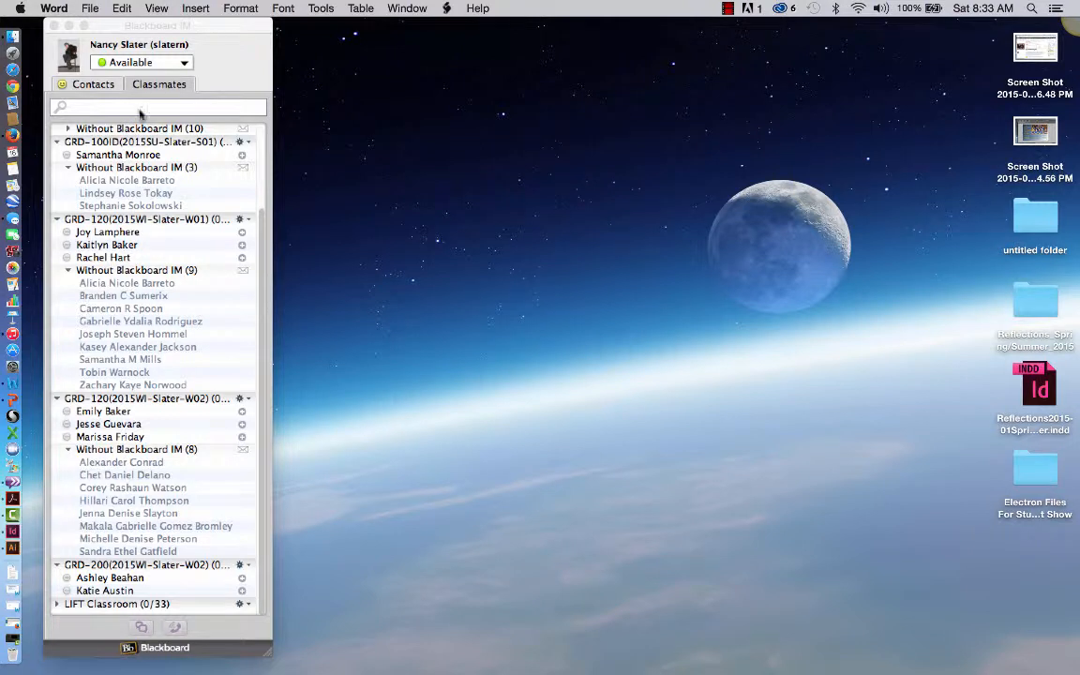
- Switch to Illustrator and open chap1L1.ai from the chap01_lessons_AI 2 folder in Documents, under Muskegon Community College's Summer_2015 GRD 100 IL
{"action": "left_click", "coordinate": [13, 548]}
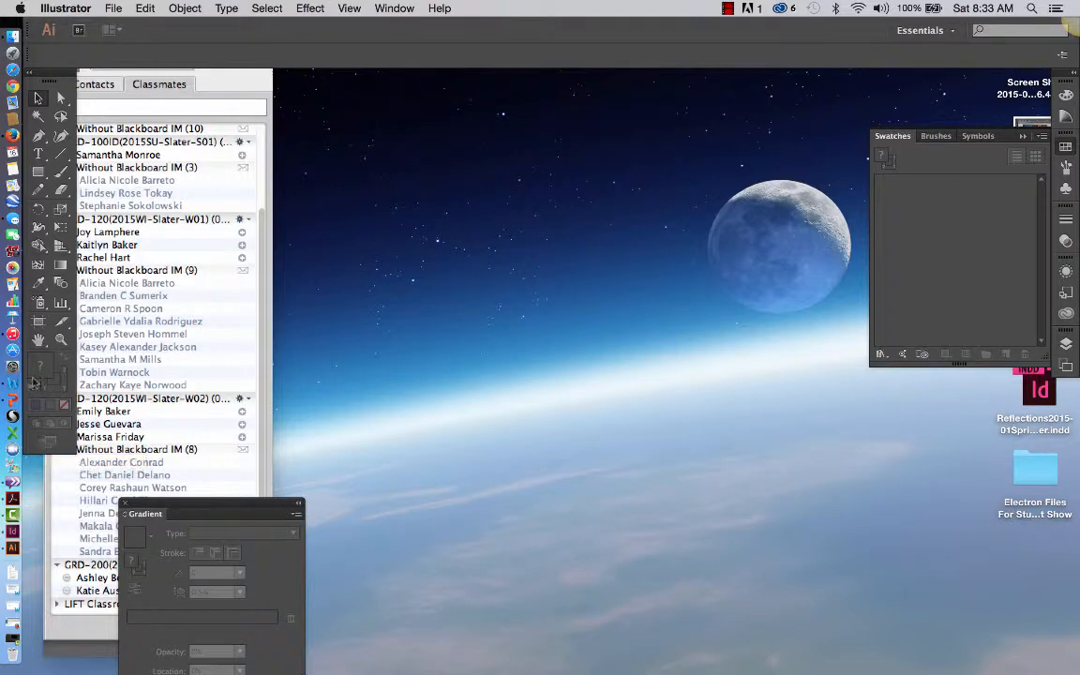
{"action": "left_click", "coordinate": [113, 7]}
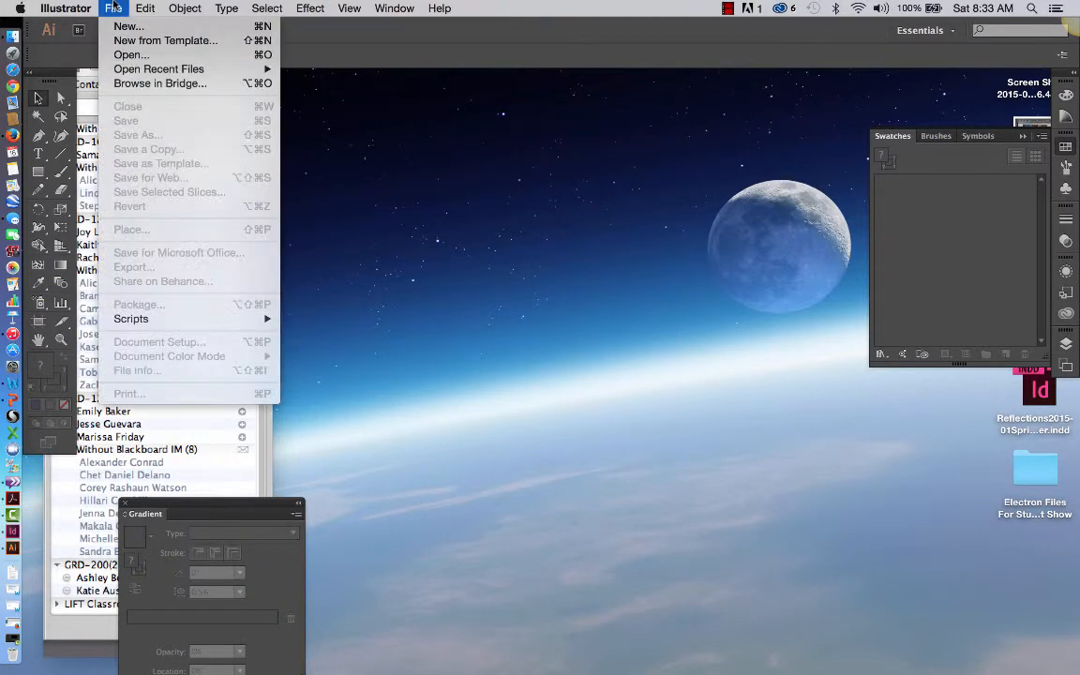
{"action": "left_click", "coordinate": [131, 55]}
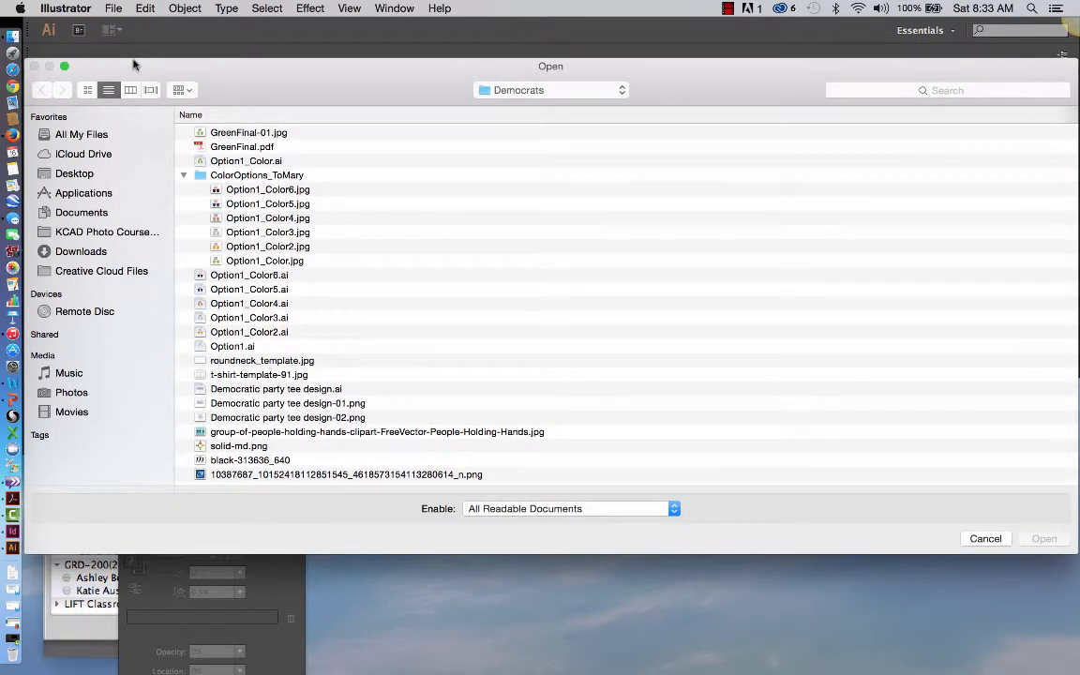
{"action": "left_click", "coordinate": [184, 175]}
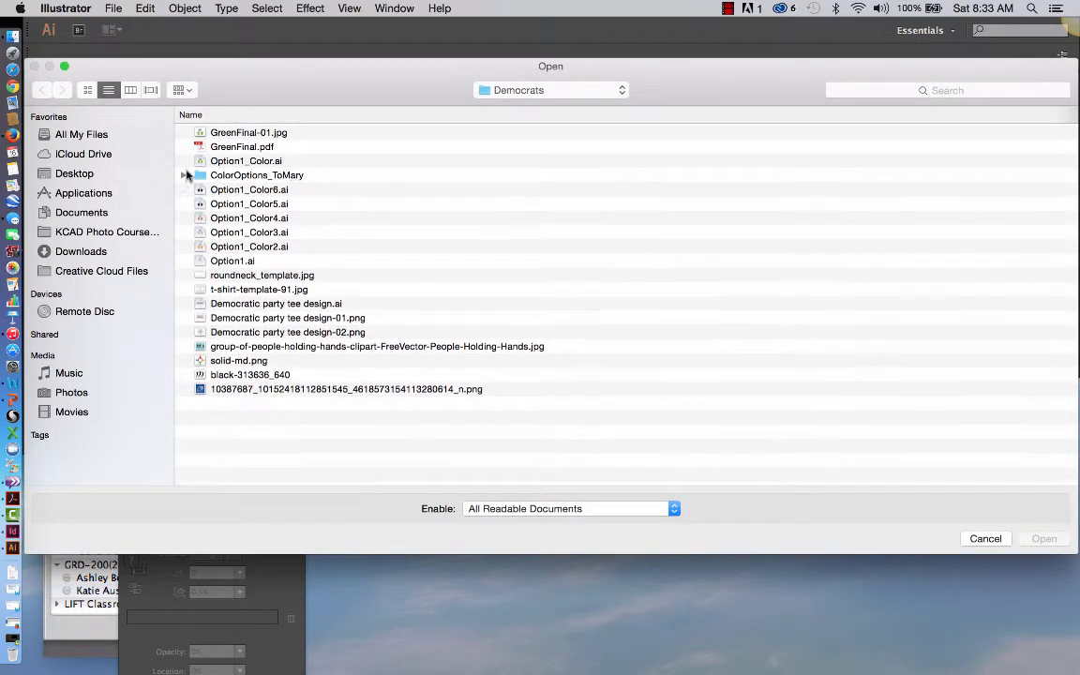
{"action": "left_click", "coordinate": [101, 218]}
{"action": "left_click", "coordinate": [183, 132]}
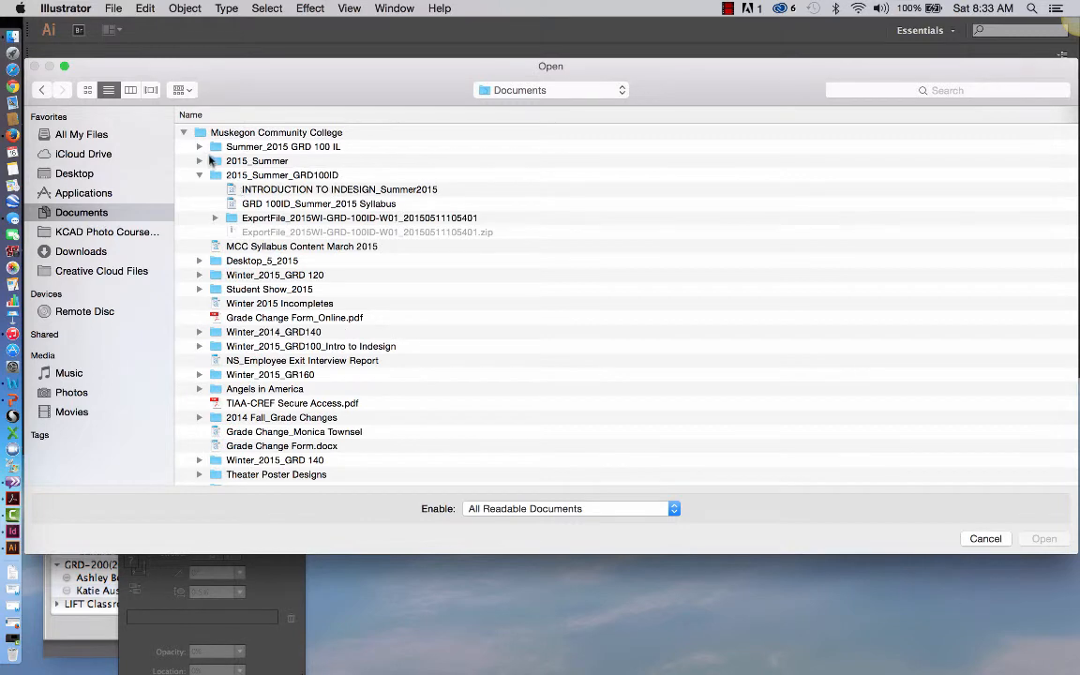
{"action": "left_click", "coordinate": [199, 147]}
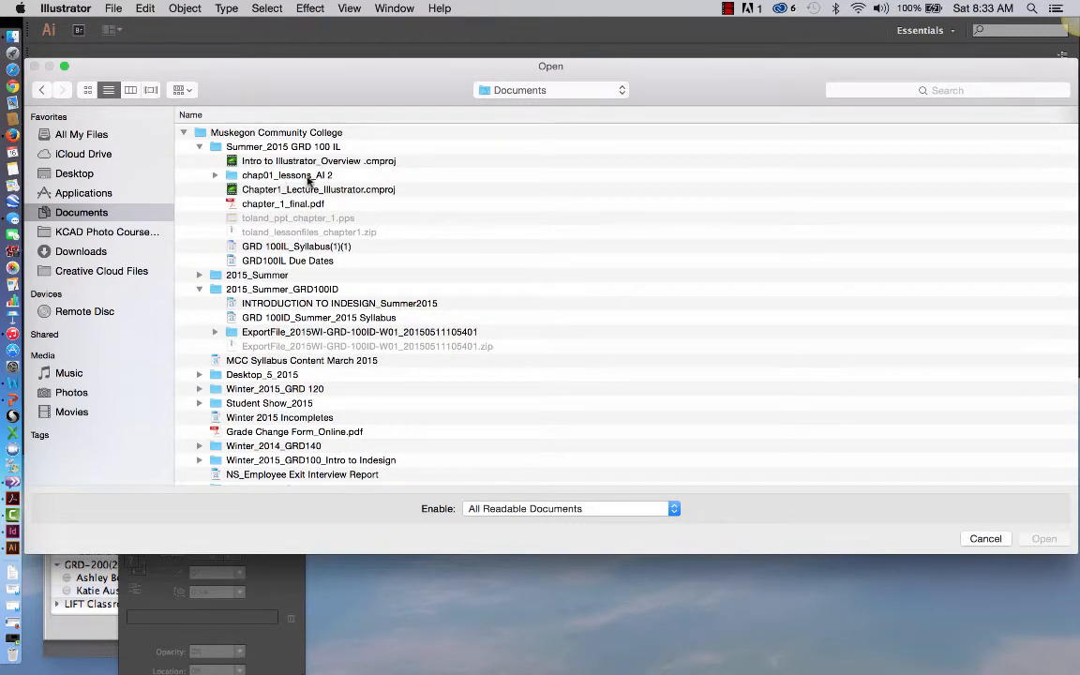
{"action": "left_click", "coordinate": [214, 175]}
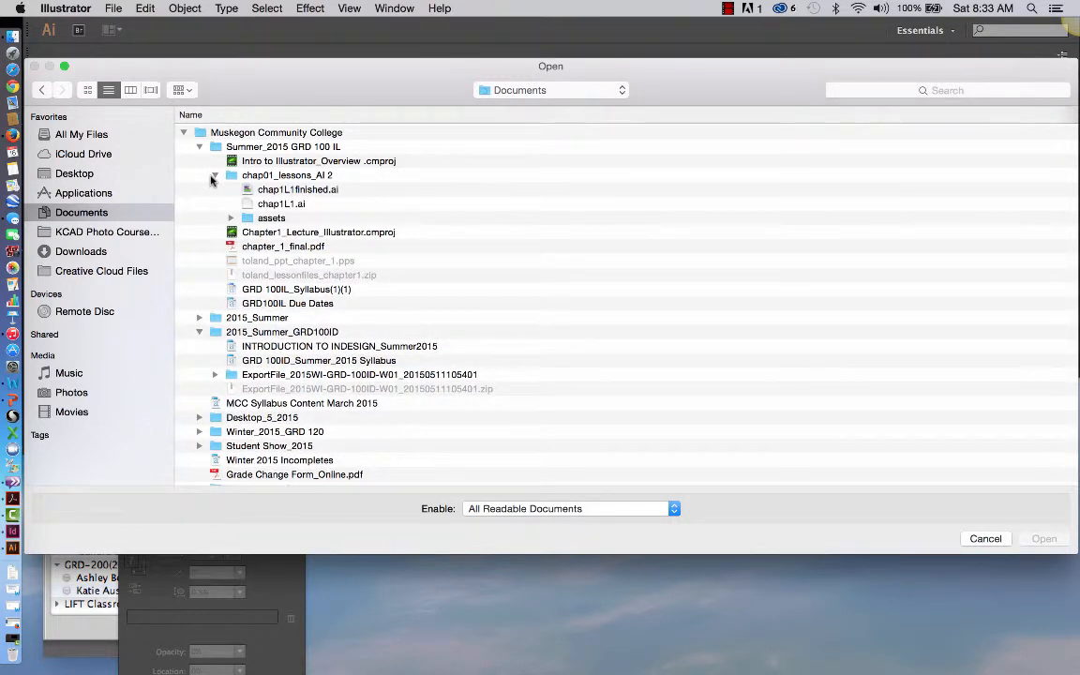
{"action": "left_click", "coordinate": [300, 204]}
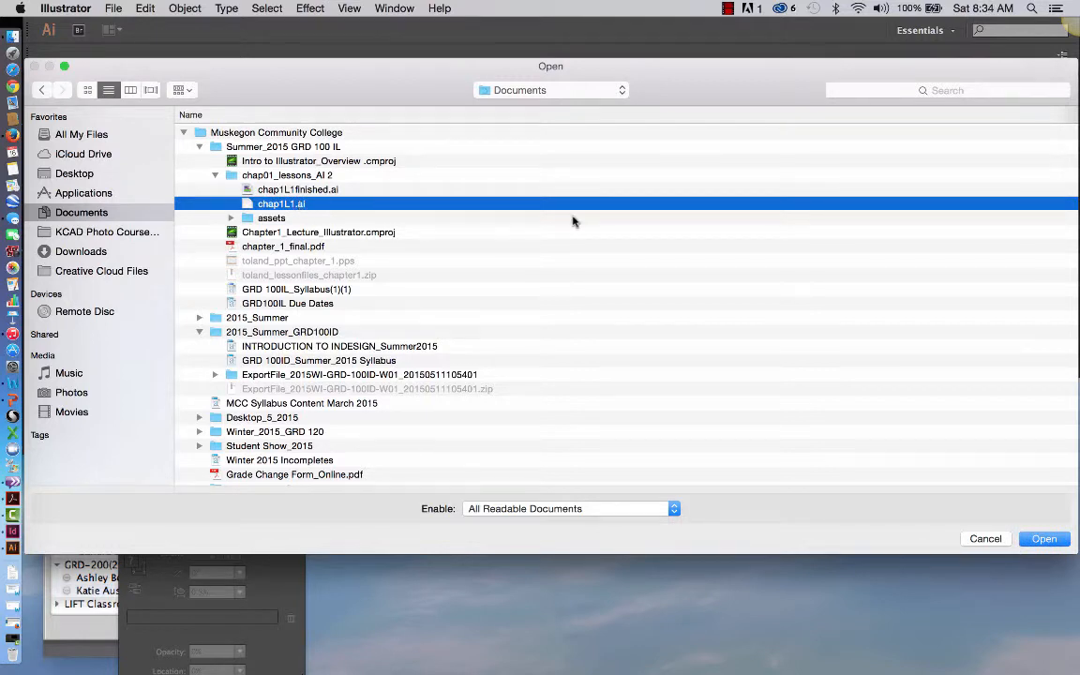
{"action": "left_click", "coordinate": [1044, 540]}
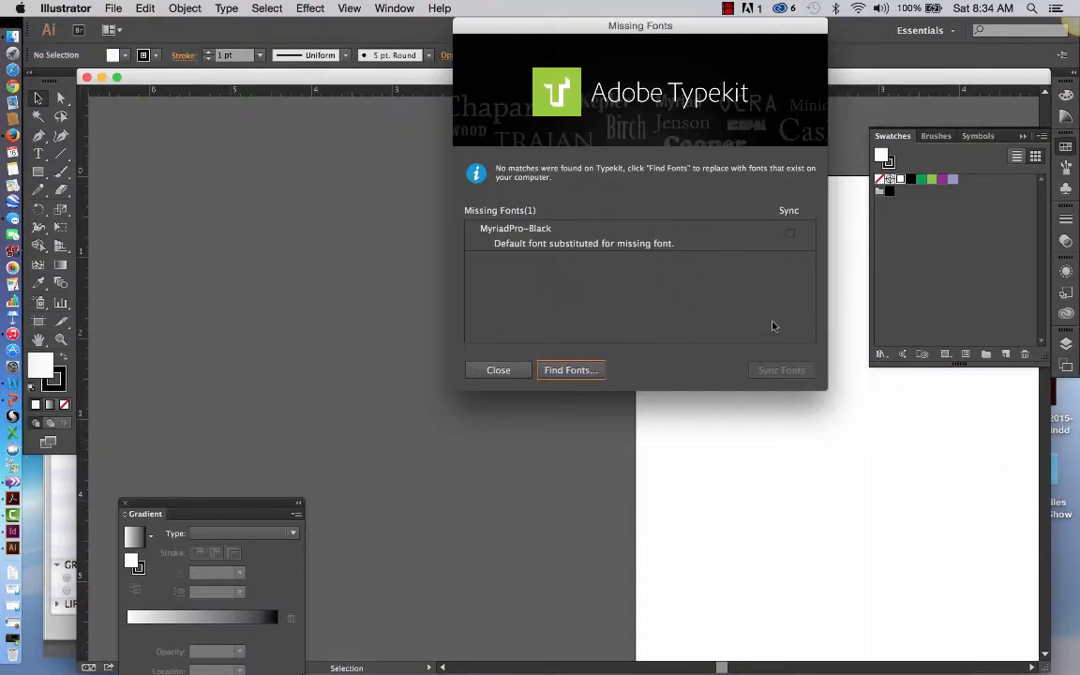
- Look for a replacement for the missing MyriadPro-Black font and find where it is used in the document
{"action": "left_click", "coordinate": [685, 227]}
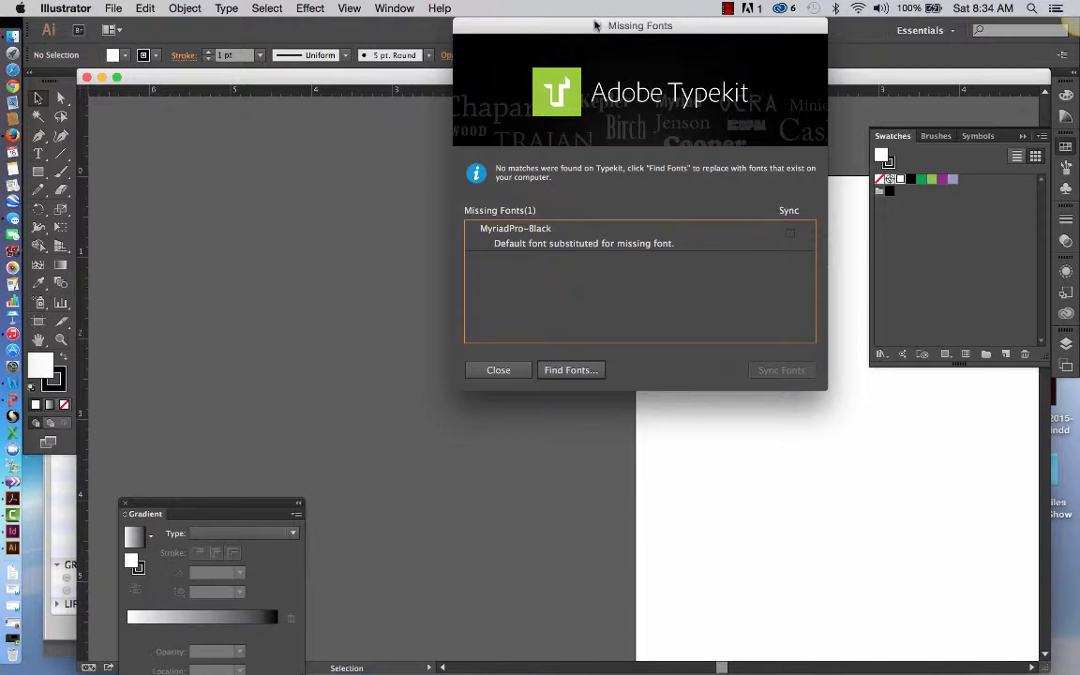
{"action": "left_click_drag", "start_coordinate": [575, 34], "coordinate": [431, 112]}
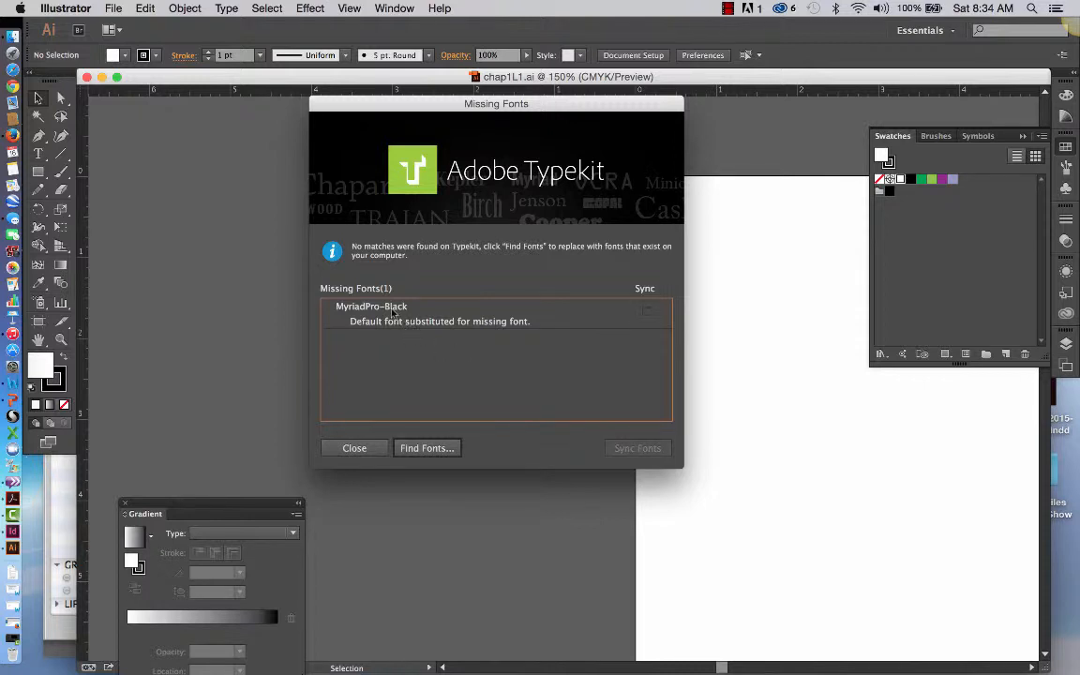
{"action": "left_click", "coordinate": [449, 449]}
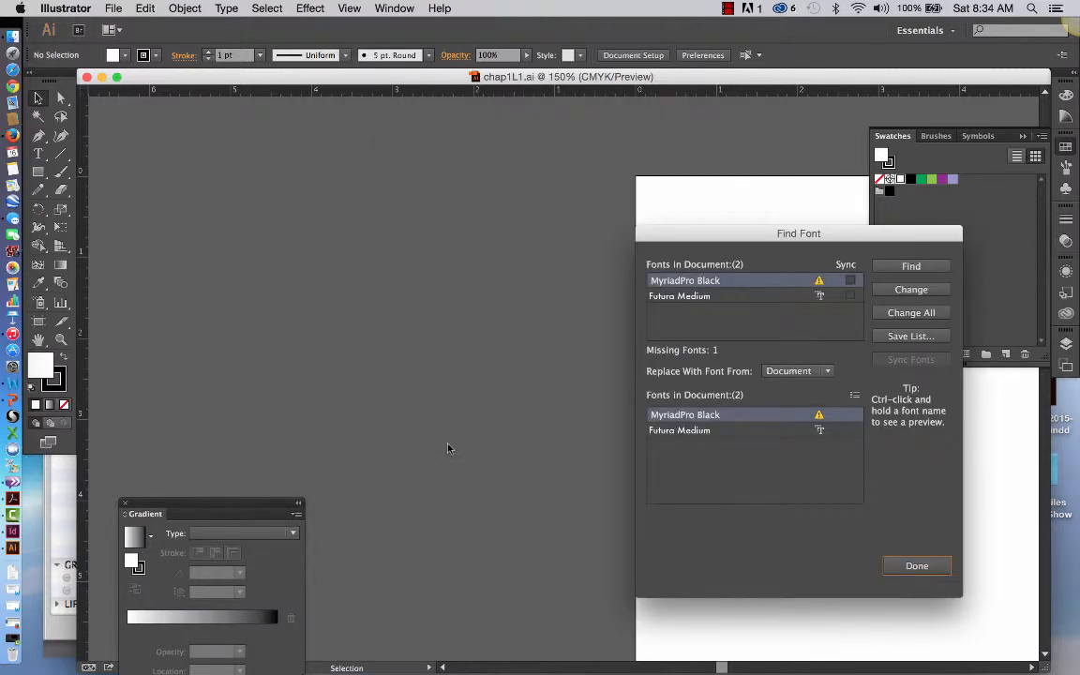
{"action": "left_click", "coordinate": [718, 283]}
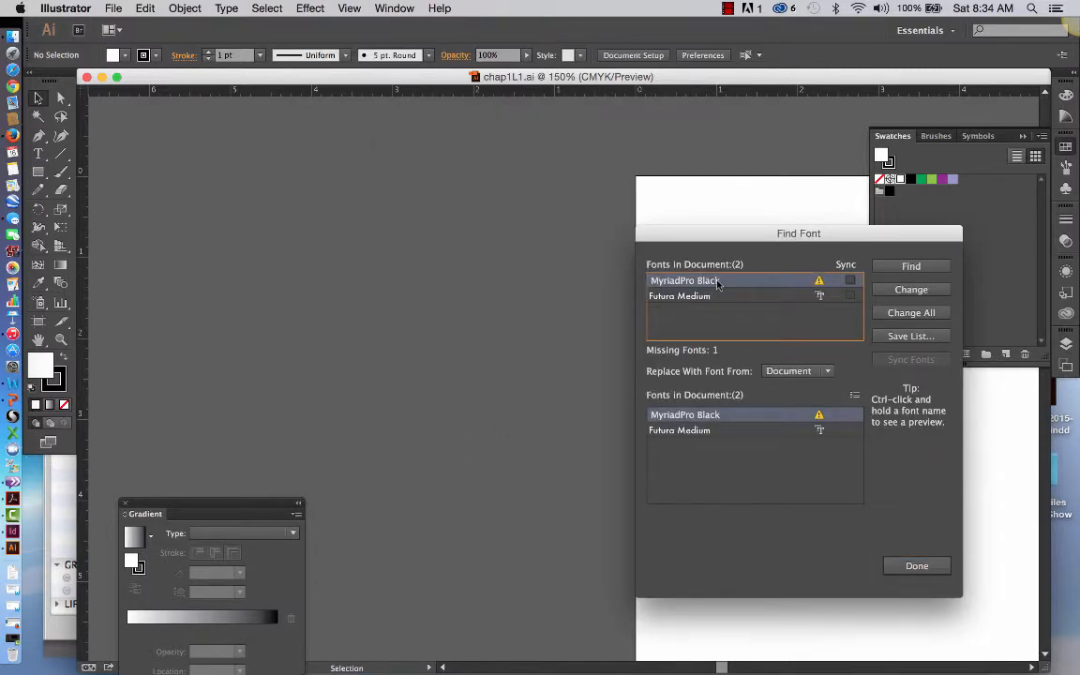
{"action": "left_click", "coordinate": [731, 415]}
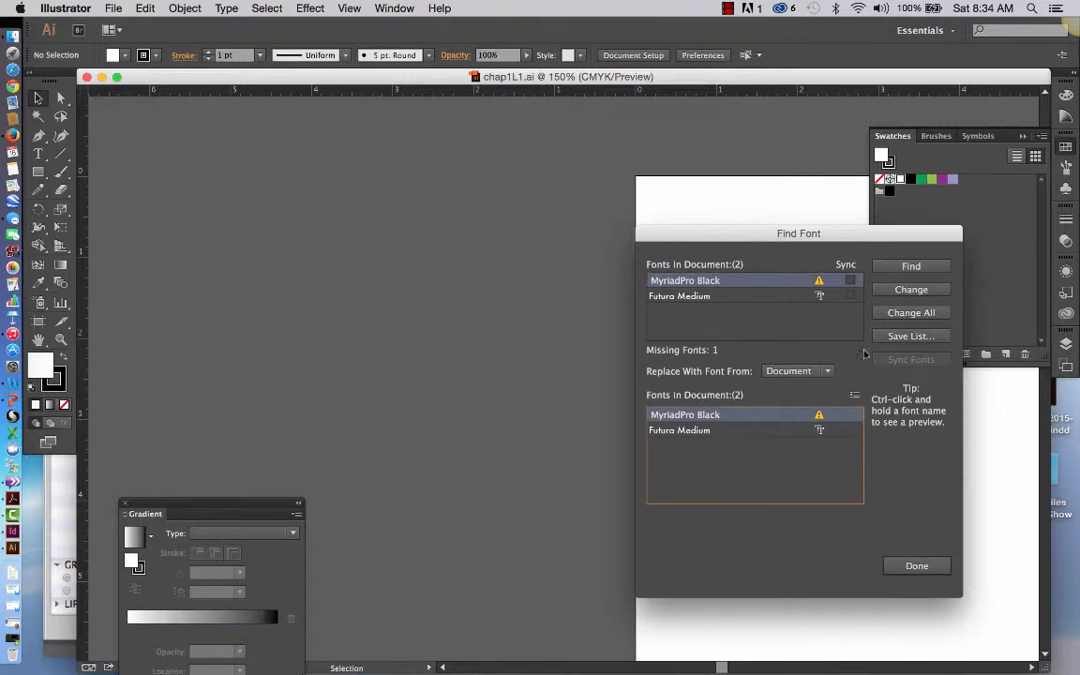
{"action": "left_click", "coordinate": [904, 270]}
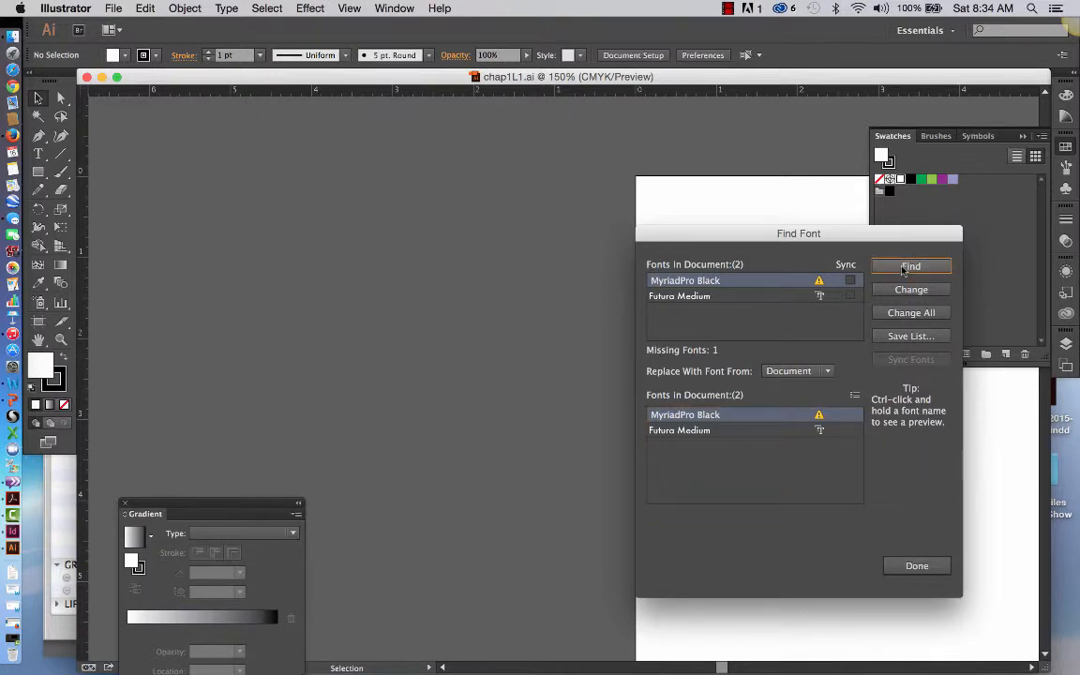
- Try to replace all uses of MyriadPro Black with the listed MyriadPro Black document font, and finish the font replacement
{"action": "left_click", "coordinate": [895, 314]}
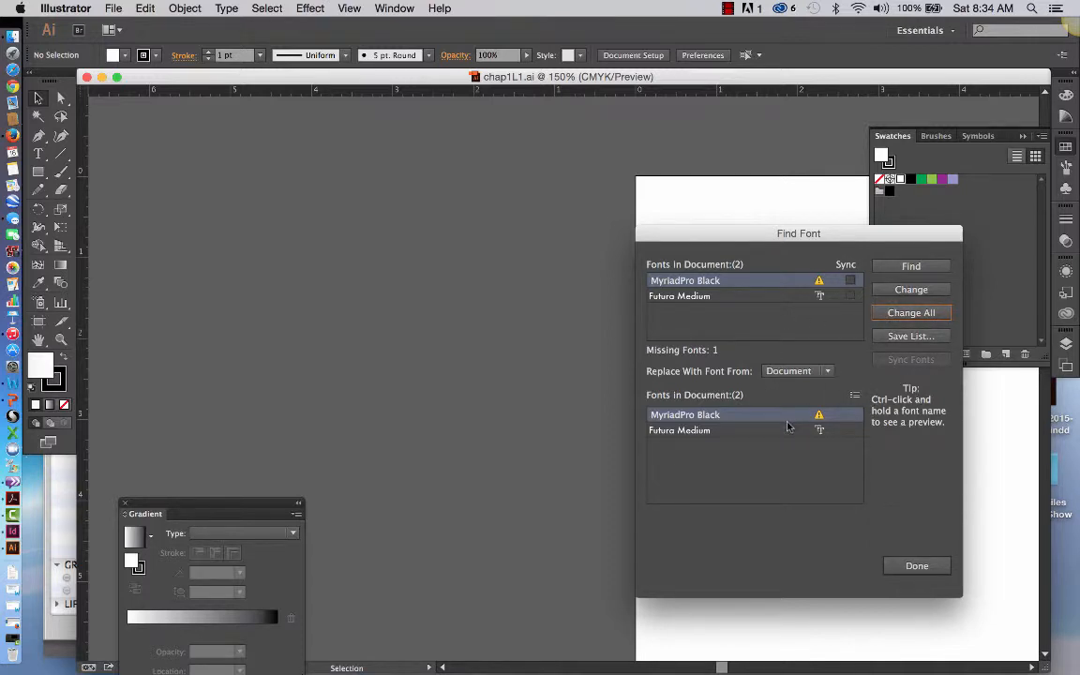
{"action": "left_click", "coordinate": [908, 314]}
{"action": "left_click", "coordinate": [853, 281]}
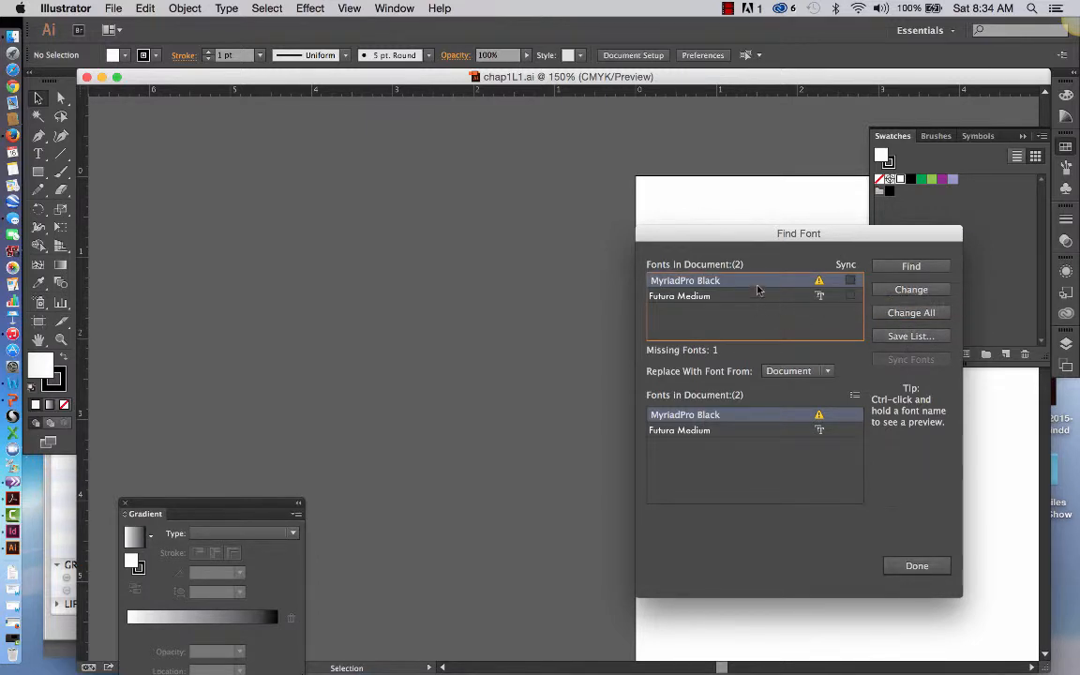
{"action": "left_click", "coordinate": [736, 422]}
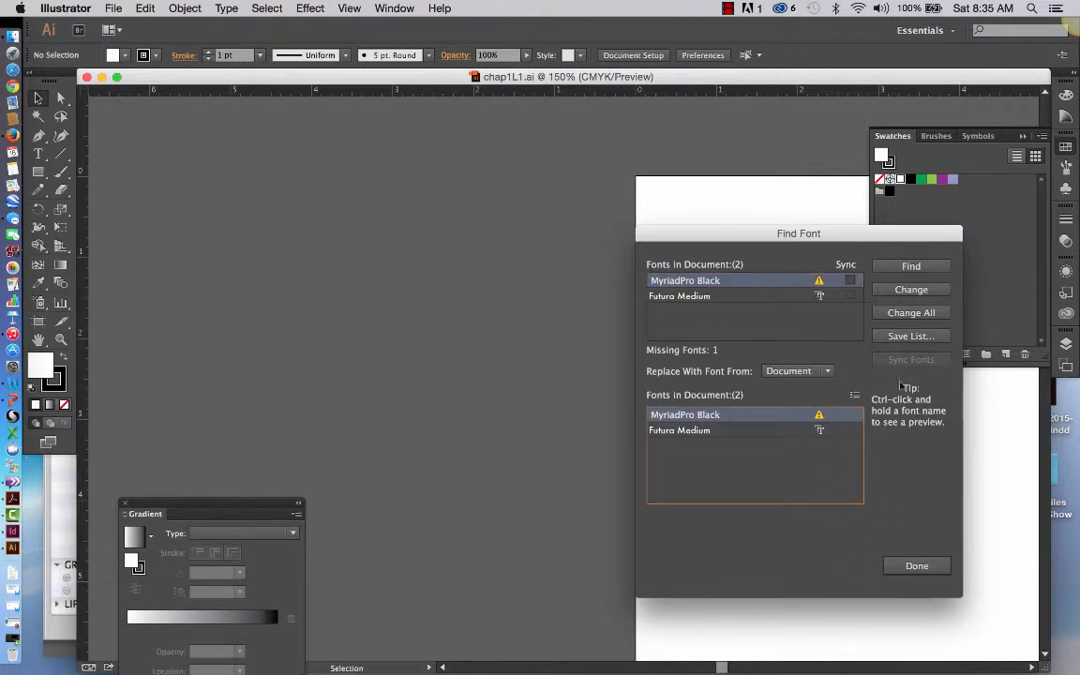
{"action": "left_click", "coordinate": [915, 268]}
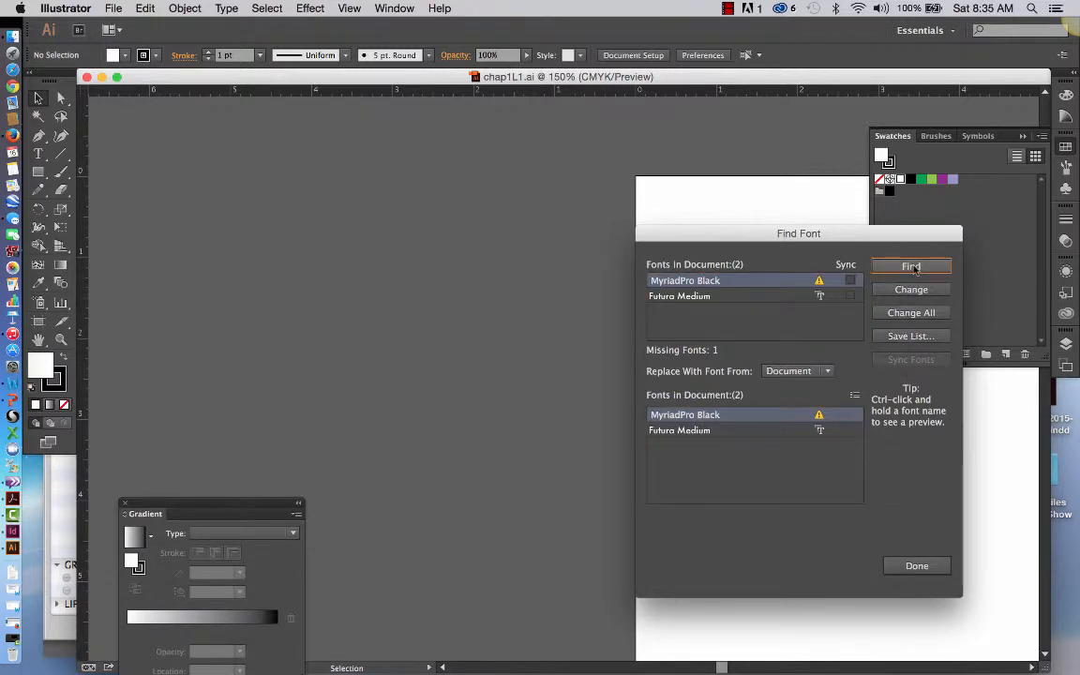
{"action": "left_click", "coordinate": [784, 414]}
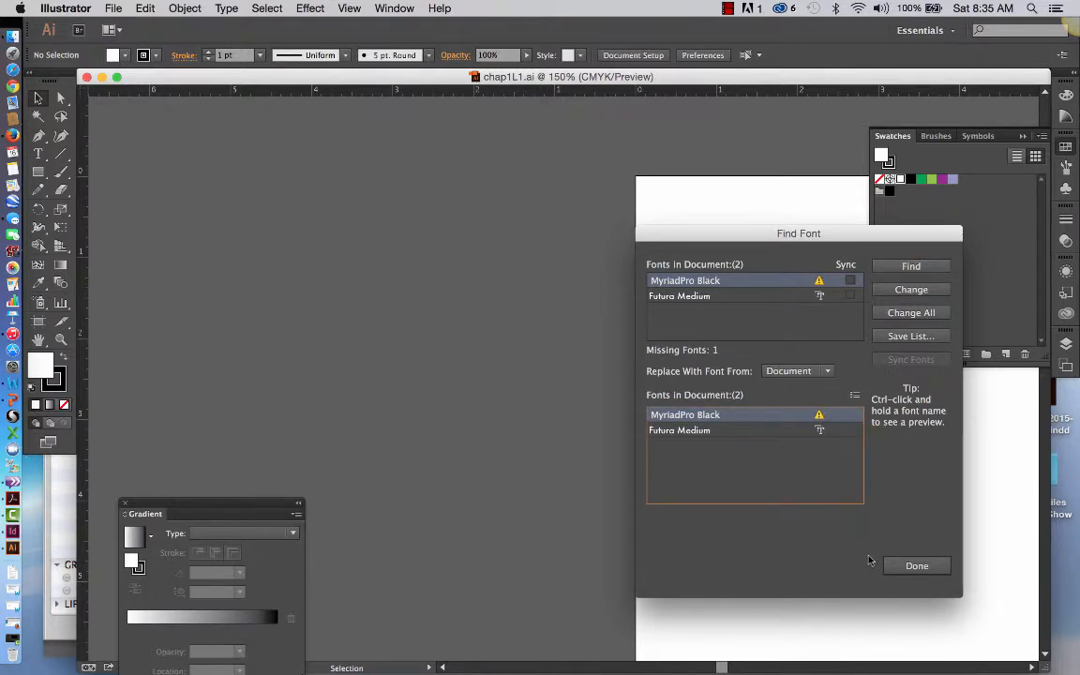
{"action": "left_click", "coordinate": [898, 567]}
- Activate the Type tool and close the floating Gradient panel covering the artboard
{"action": "scroll", "coordinate": [741, 409], "scroll_direction": "right", "scroll_amount": 10}
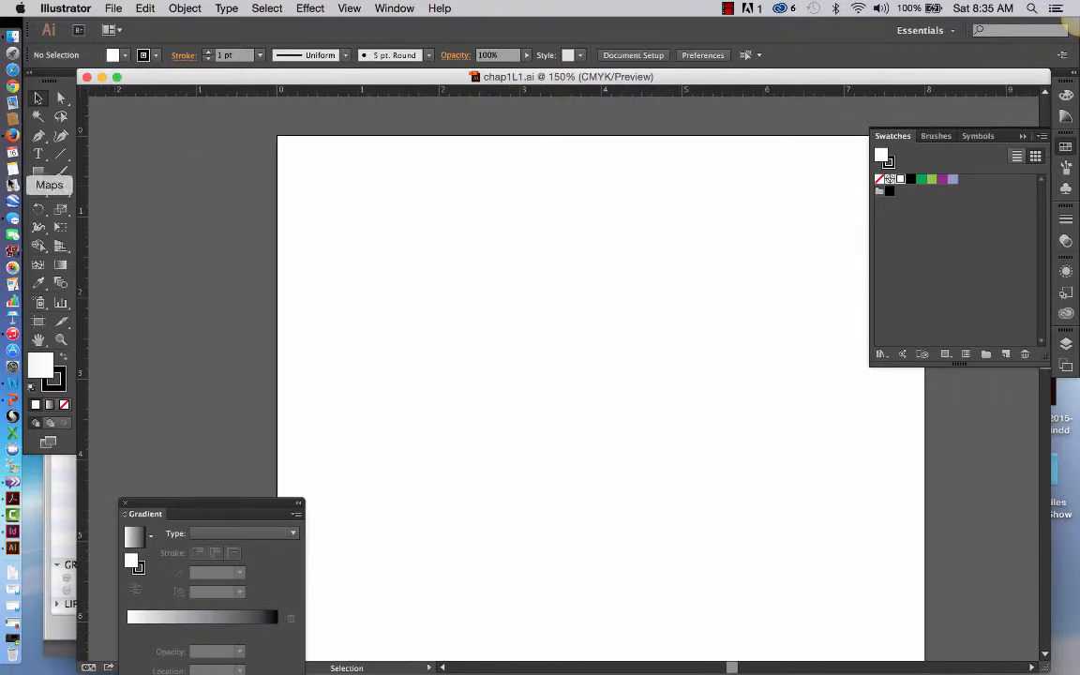
{"action": "left_click", "coordinate": [39, 154]}
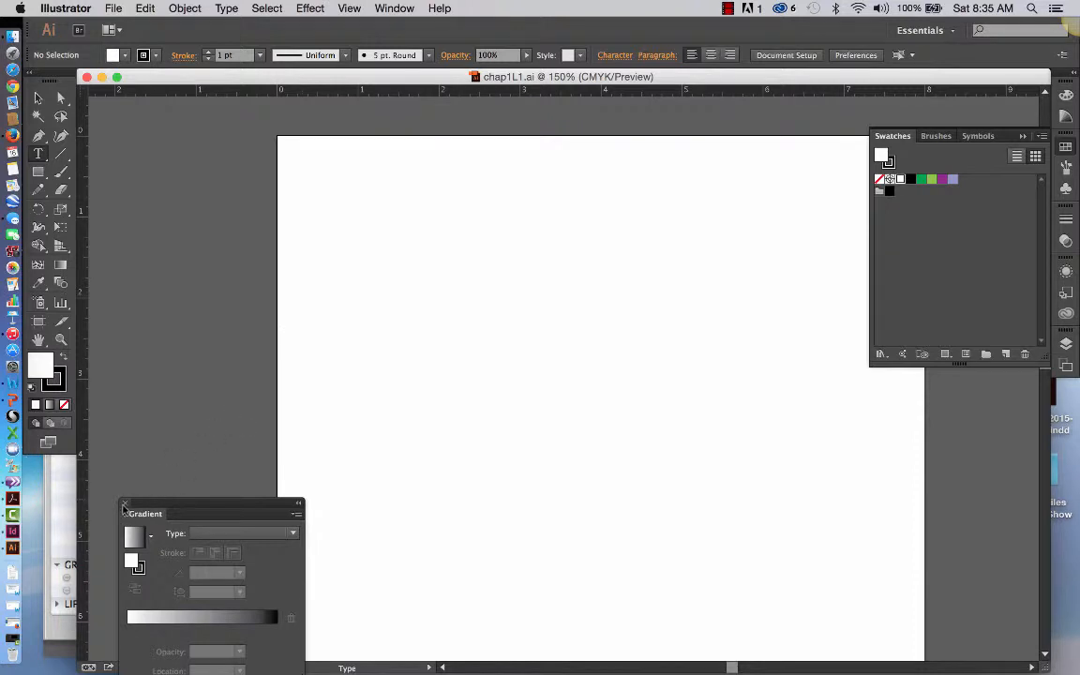
{"action": "left_click", "coordinate": [124, 506]}
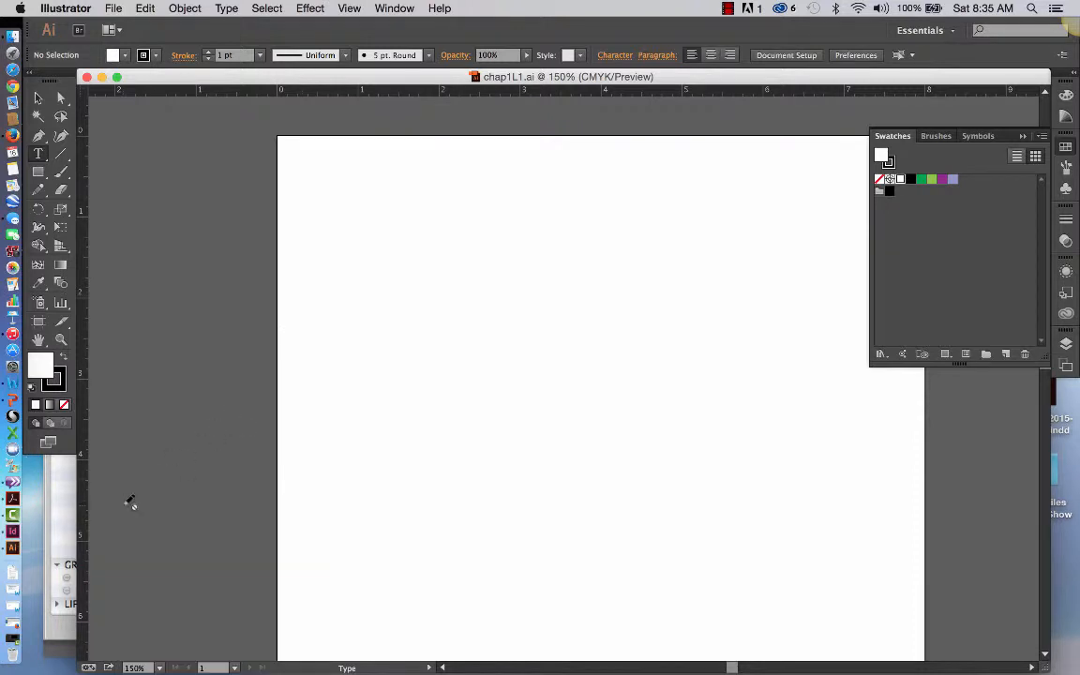
- Set the default type font to Myriad Pro with the Black style
{"action": "left_click", "coordinate": [611, 56]}
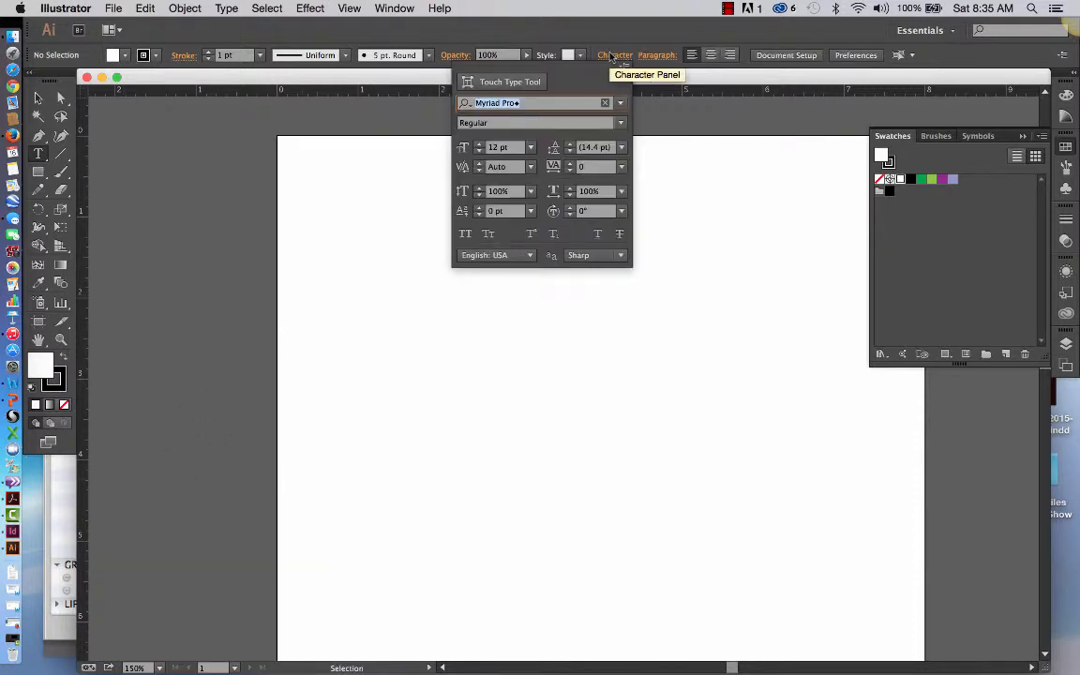
{"action": "left_click", "coordinate": [604, 103]}
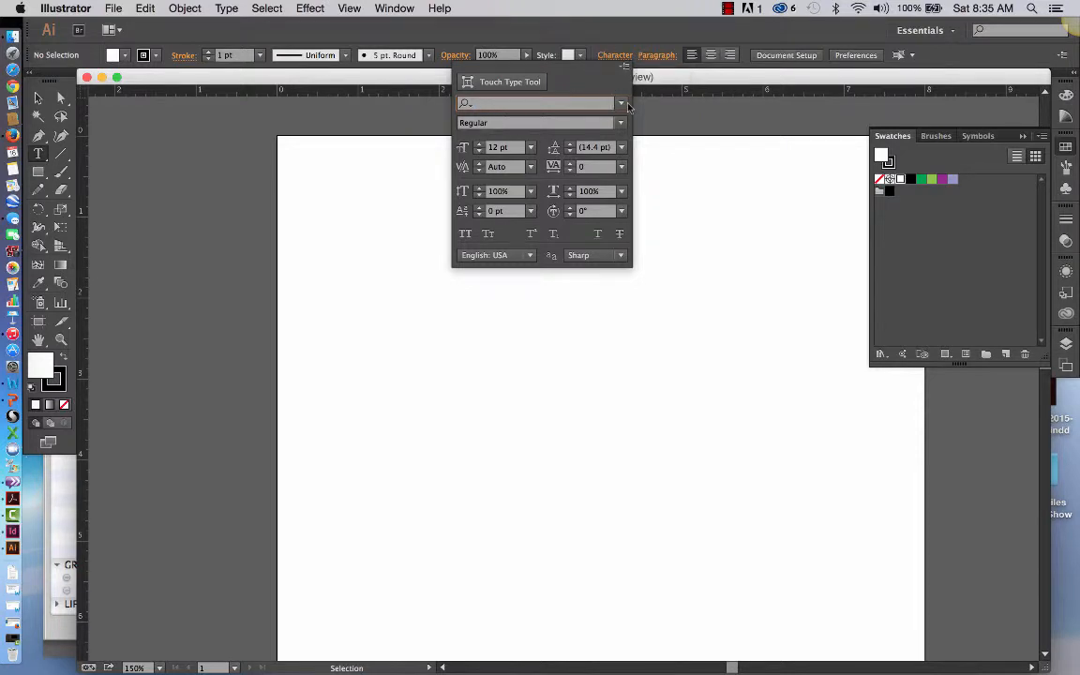
{"action": "left_click", "coordinate": [619, 103]}
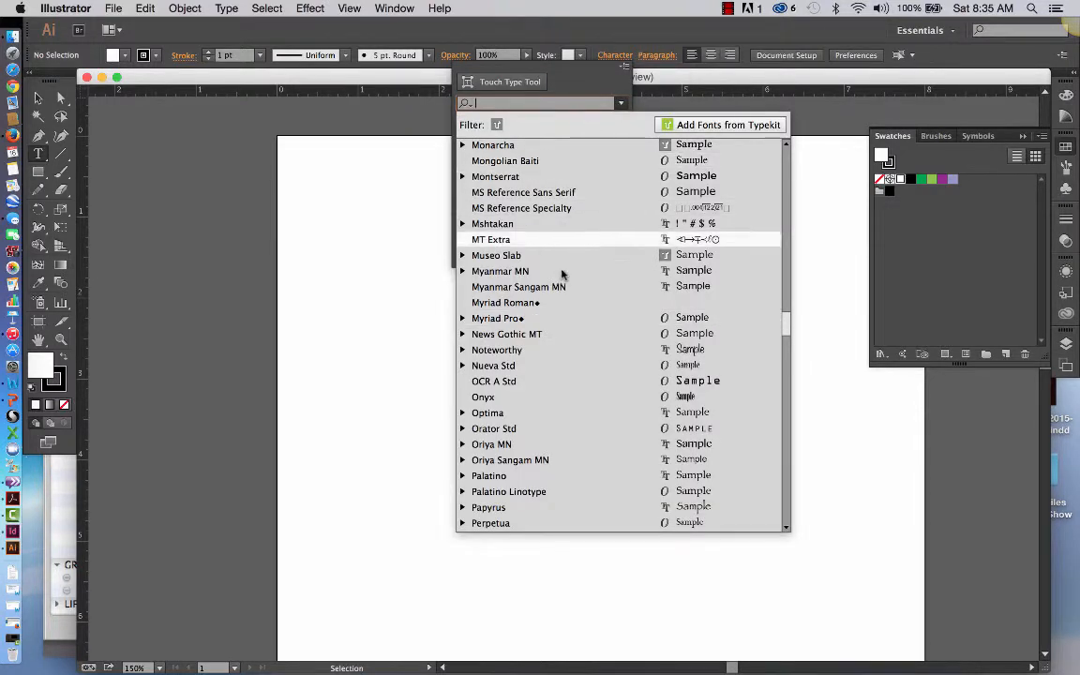
{"action": "left_click", "coordinate": [551, 318]}
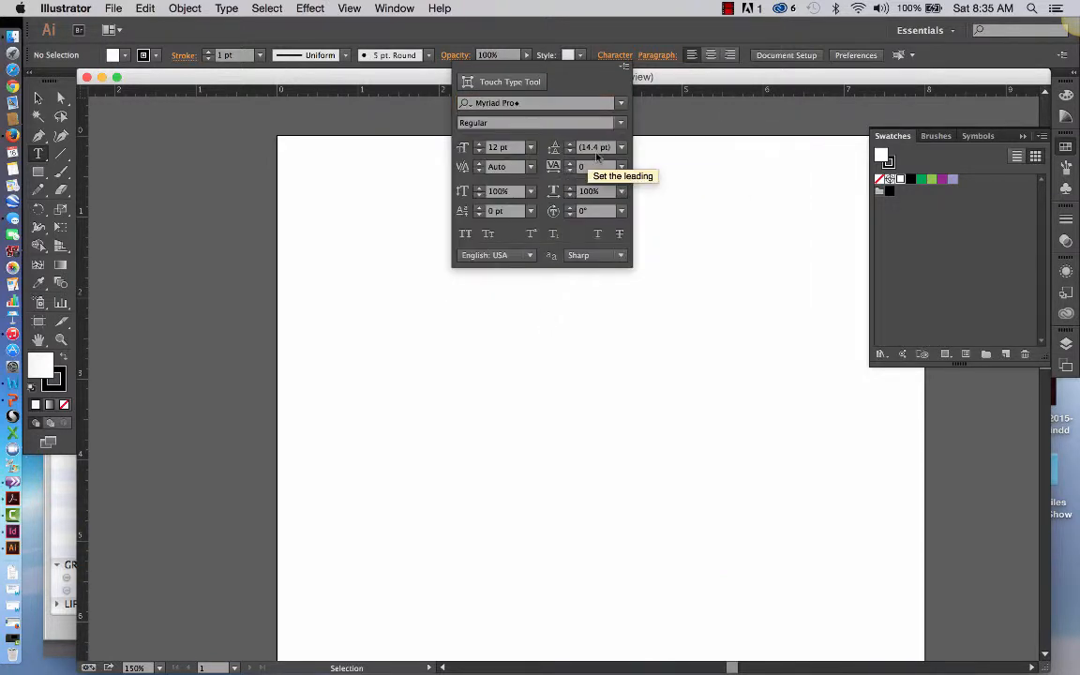
{"action": "left_click", "coordinate": [619, 124]}
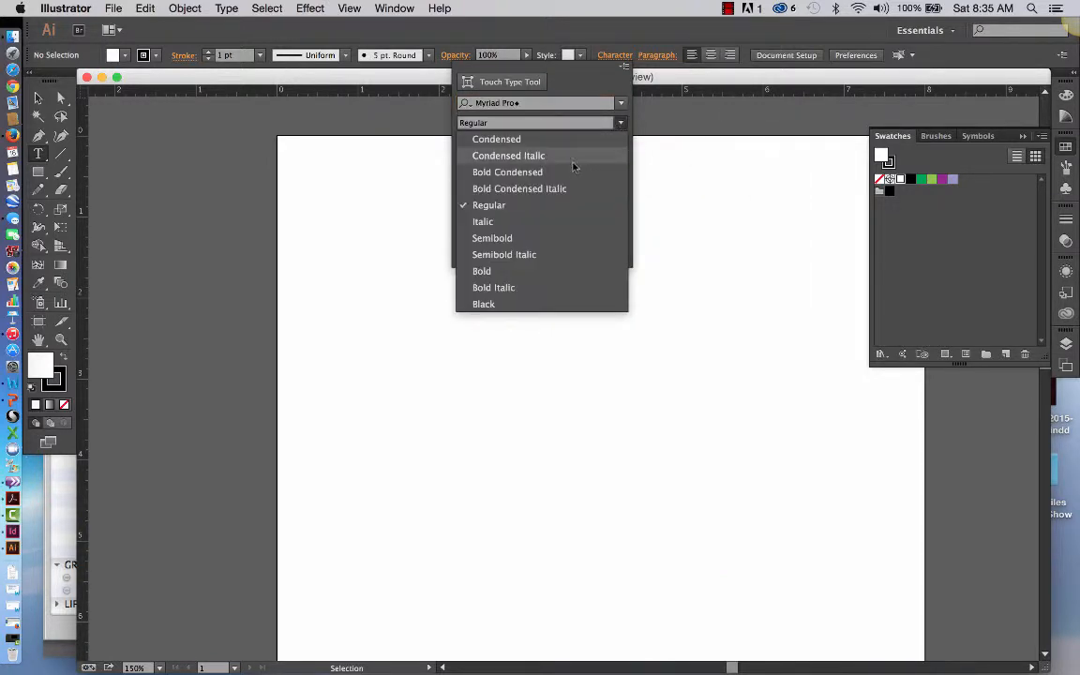
{"action": "left_click", "coordinate": [523, 303]}
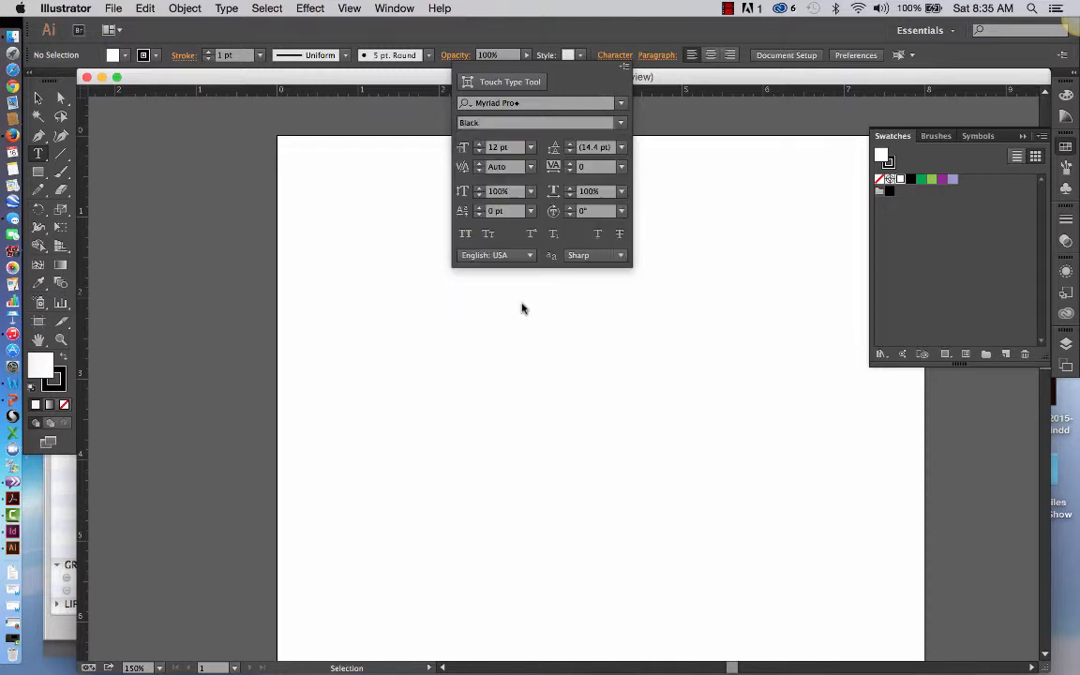
{"action": "left_click", "coordinate": [343, 239]}
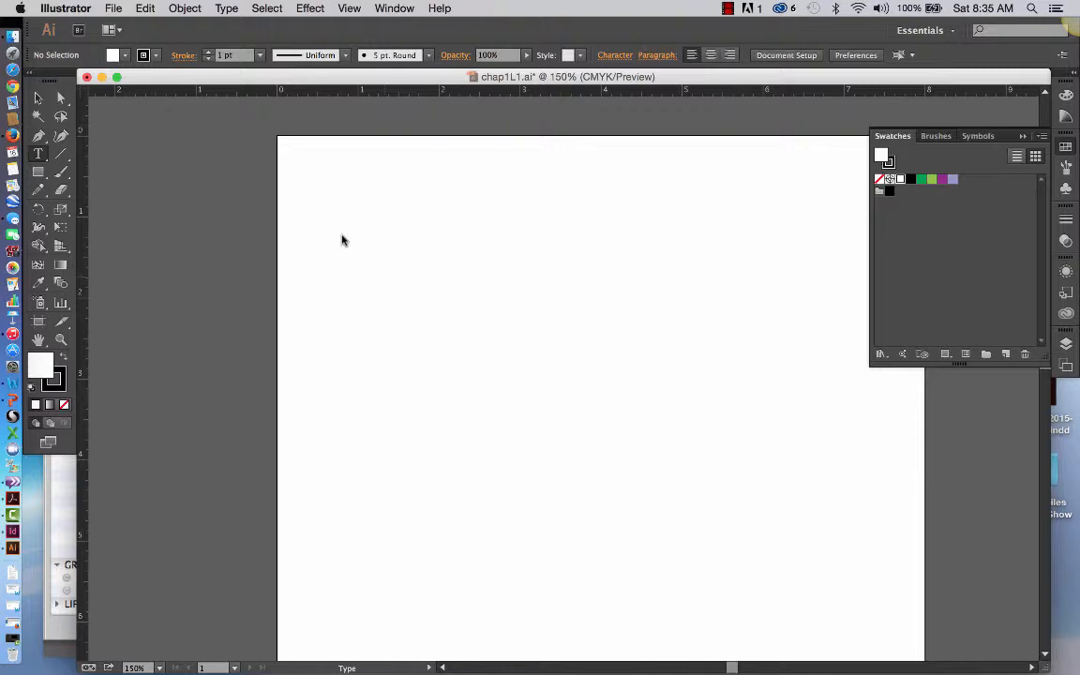
{"action": "scroll", "coordinate": [447, 349], "scroll_direction": "down", "scroll_amount": 3}
{"action": "scroll", "coordinate": [446, 349], "scroll_direction": "right", "scroll_amount": 2}
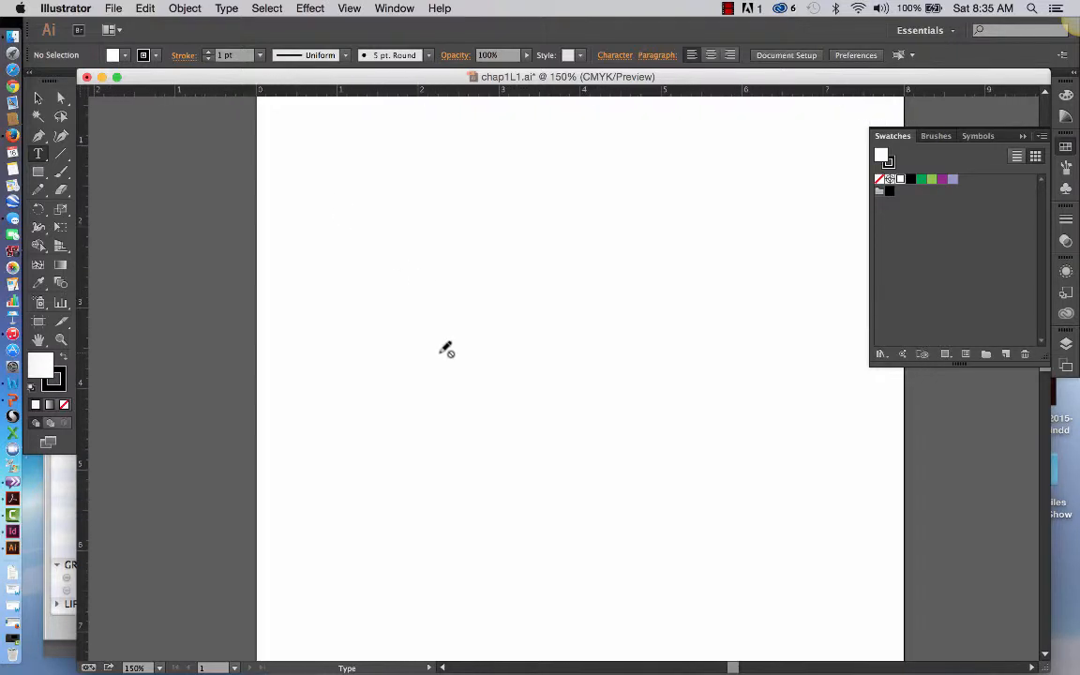
{"action": "scroll", "coordinate": [446, 349], "scroll_direction": "down", "scroll_amount": 2}
{"action": "scroll", "coordinate": [446, 349], "scroll_direction": "right", "scroll_amount": 1}
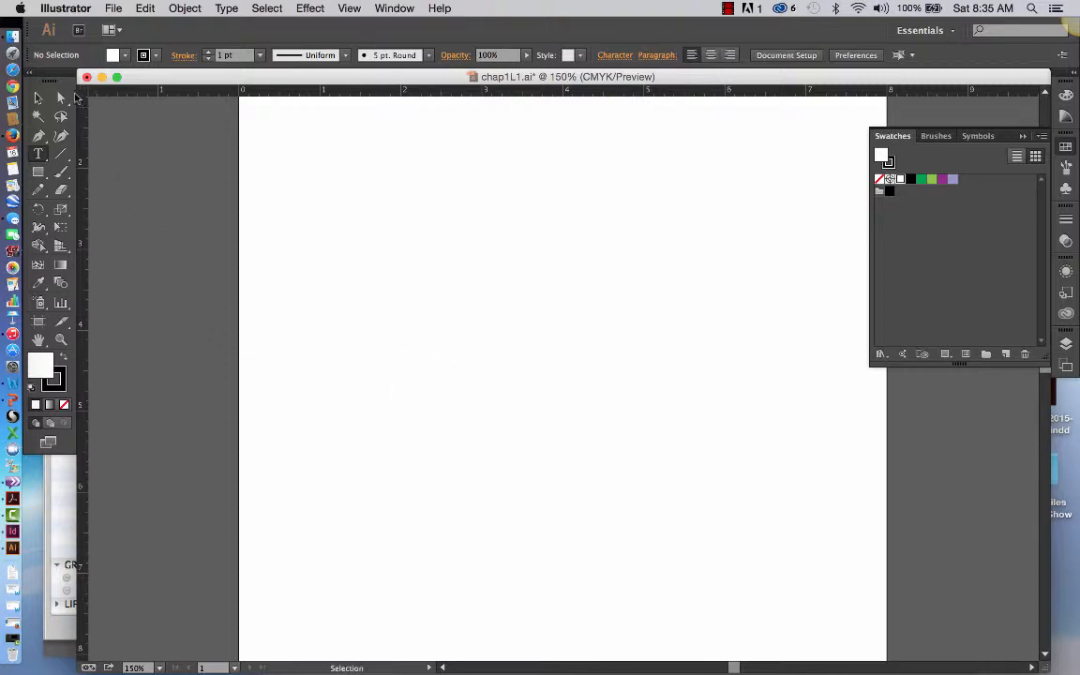
- Undock the toolbox and float it over the grey canvas beside the artboard
{"action": "left_click_drag", "start_coordinate": [58, 79], "coordinate": [141, 117]}
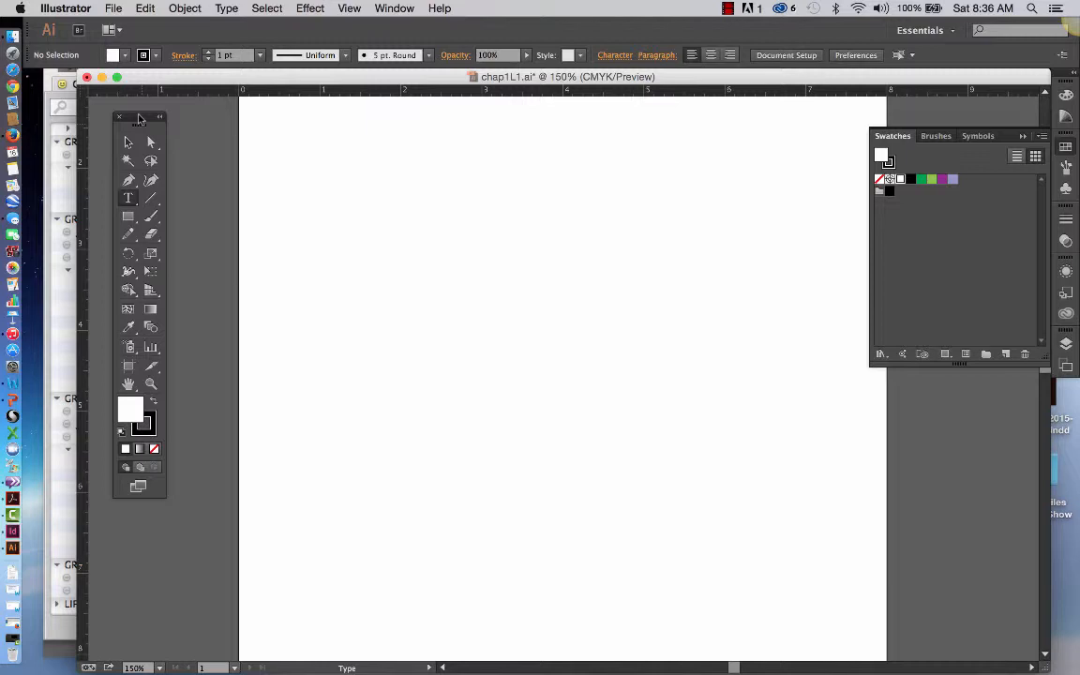
{"action": "mouse_move", "coordinate": [139, 119]}
{"action": "left_mouse_down"}
{"action": "mouse_move", "coordinate": [126, 114]}
{"action": "mouse_move", "coordinate": [136, 110]}
{"action": "left_mouse_up"}
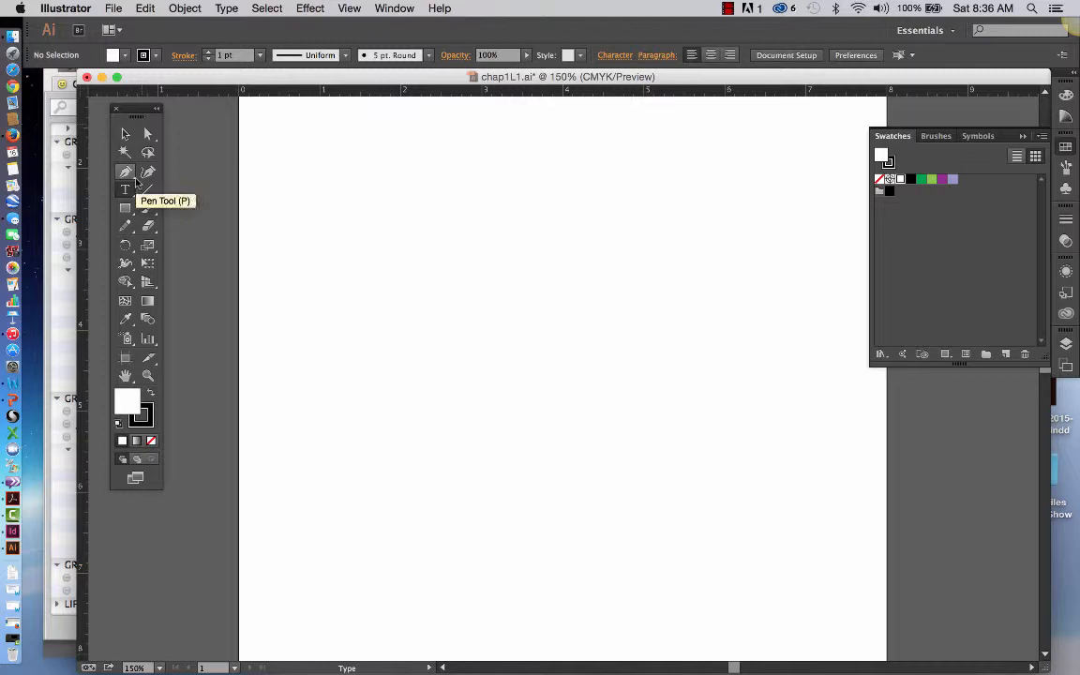
- Show the artboard at actual size, and free up canvas space by collapsing the Swatches panel and widening the document window
{"action": "left_click", "coordinate": [347, 8]}
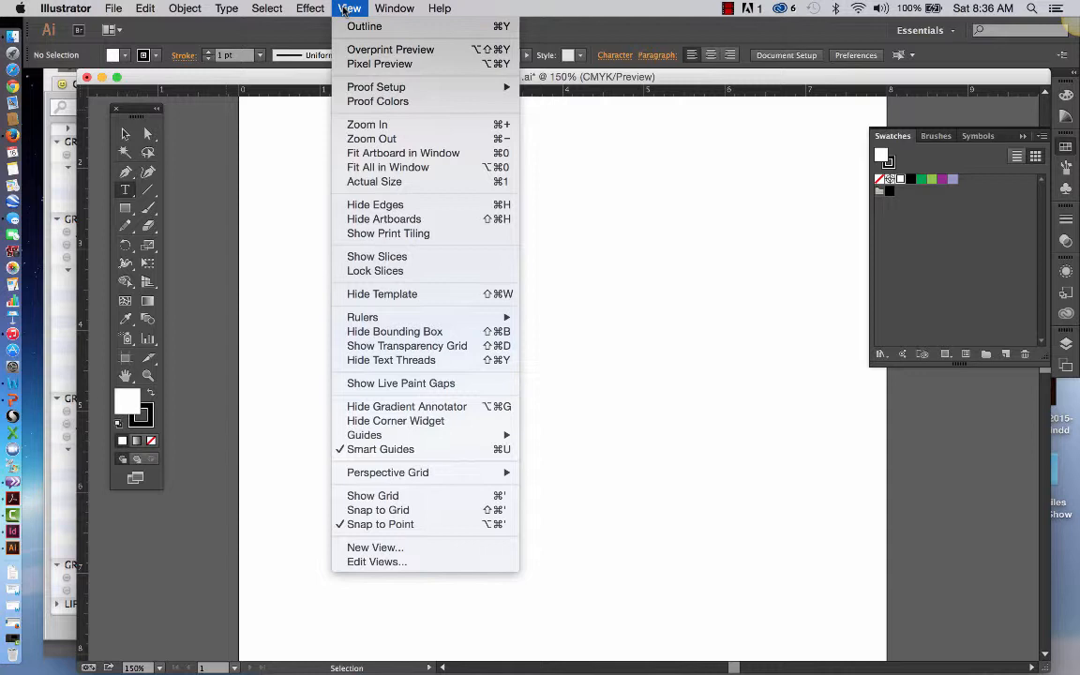
{"action": "left_click", "coordinate": [410, 181]}
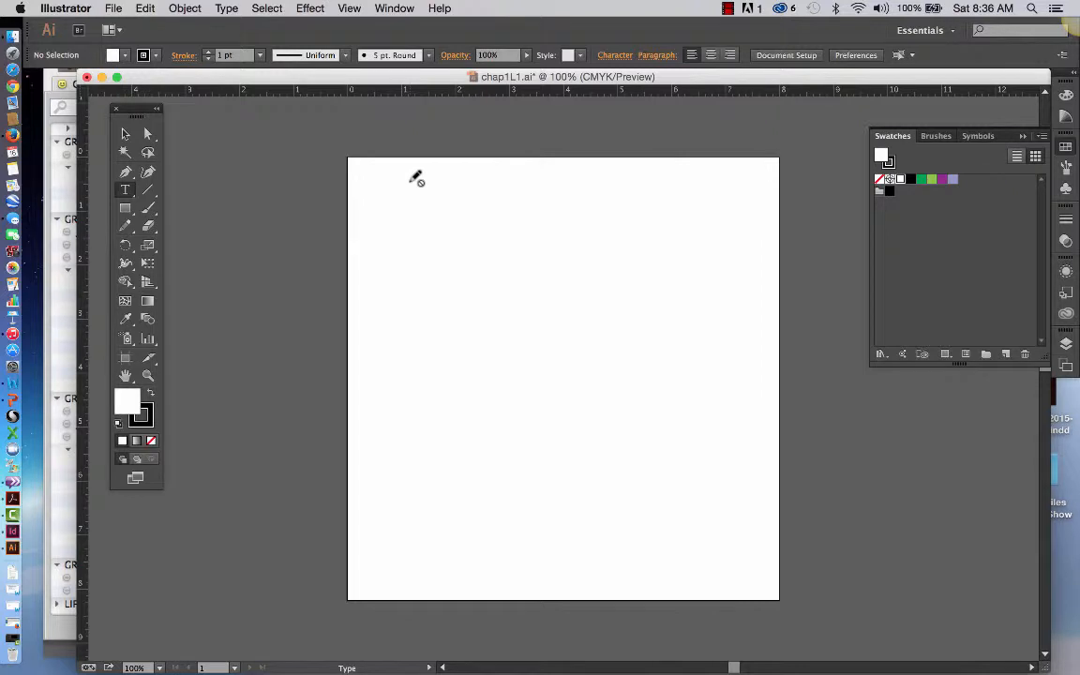
{"action": "left_click", "coordinate": [1019, 136]}
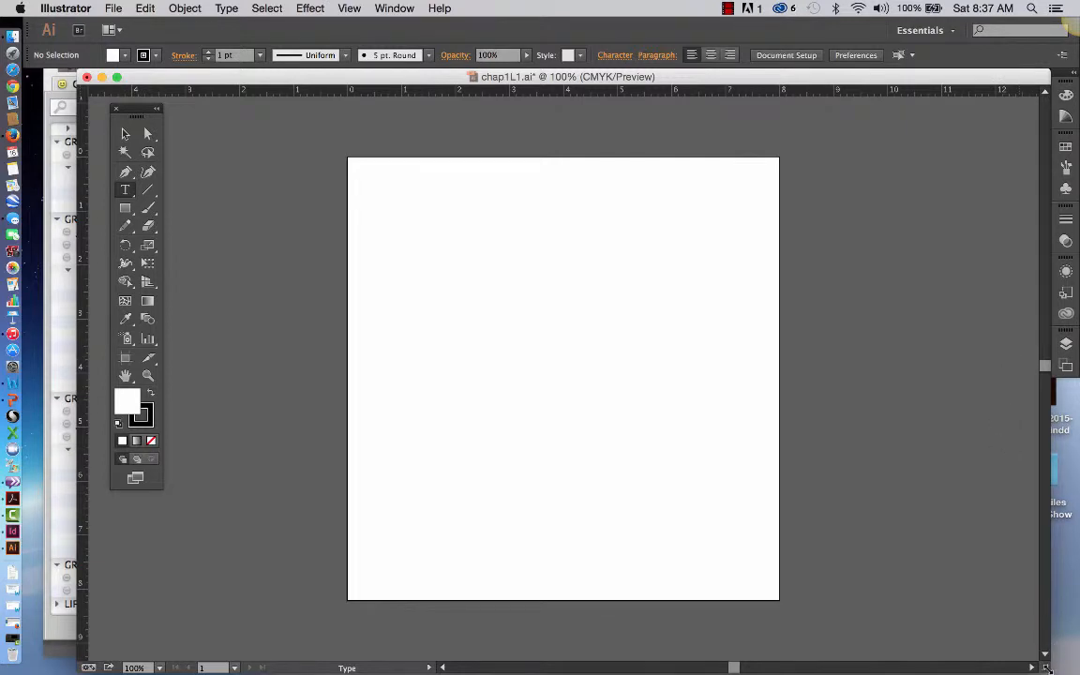
{"action": "left_click_drag", "start_coordinate": [1048, 659], "coordinate": [1078, 662]}
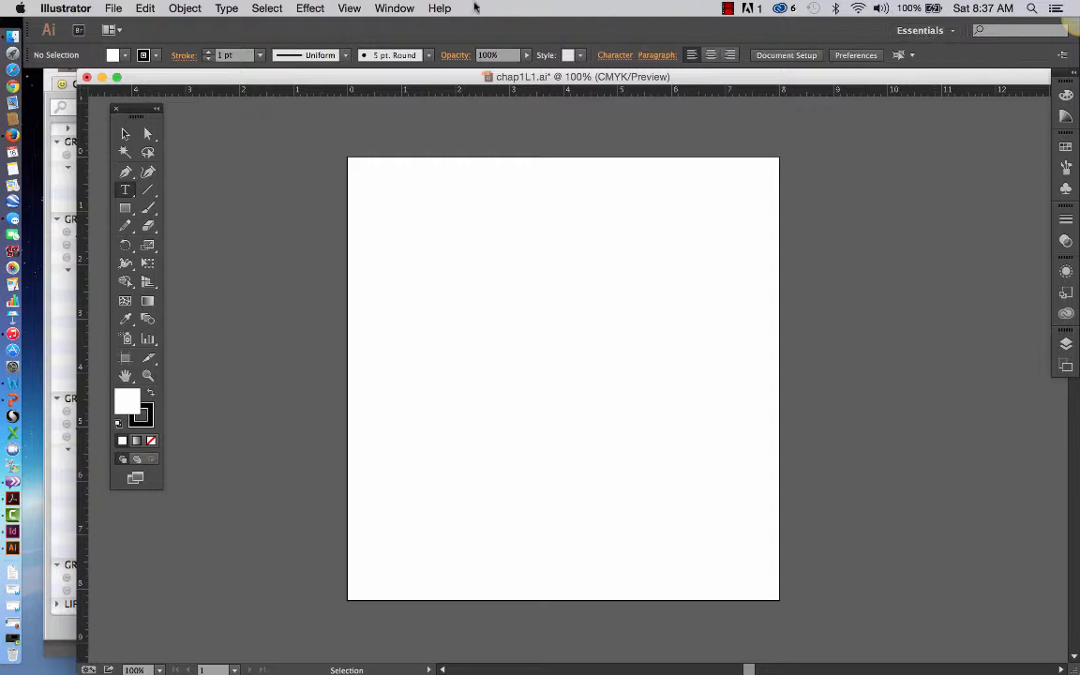
- Try out the Typography workspace and return to the Essentials workspace
{"action": "left_click", "coordinate": [947, 33]}
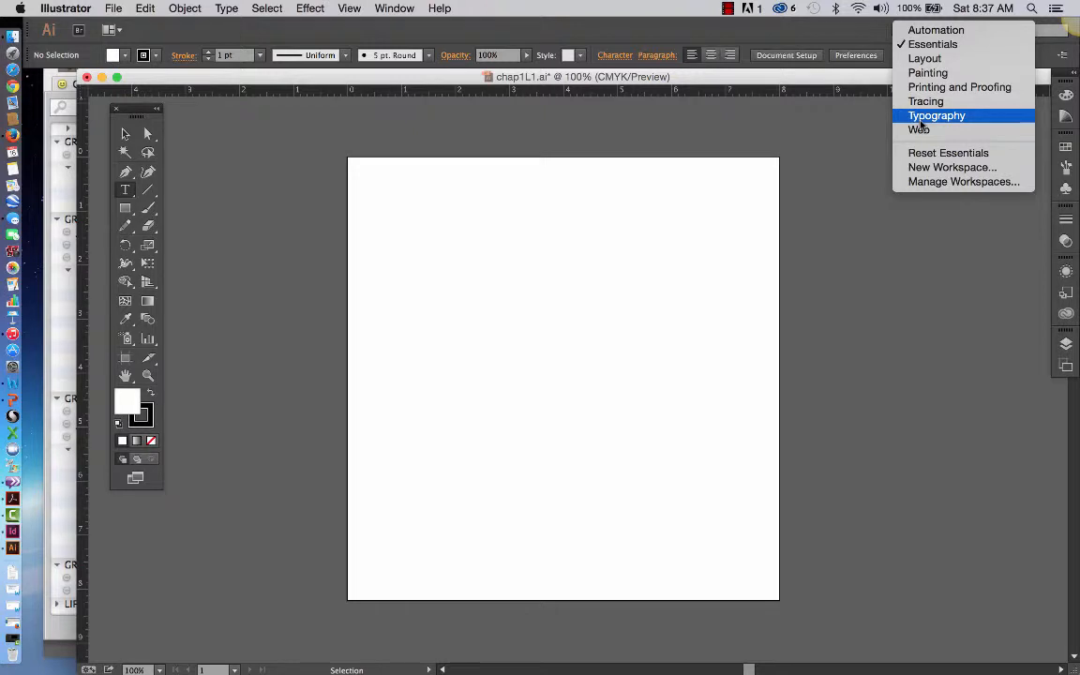
{"action": "left_click", "coordinate": [922, 117]}
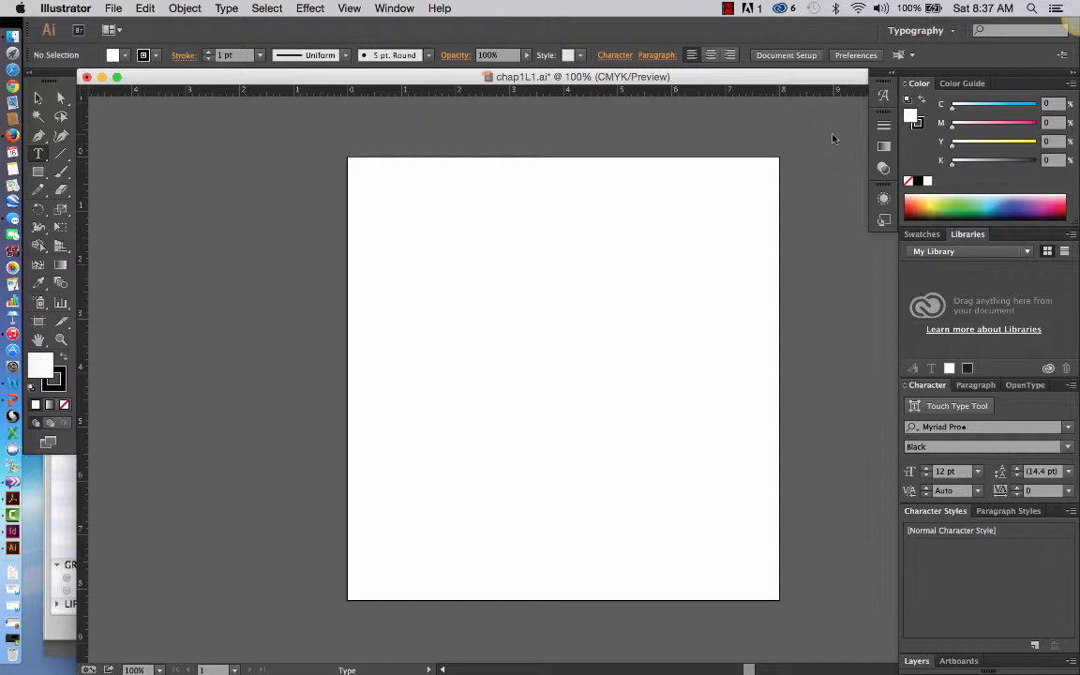
{"action": "left_click", "coordinate": [953, 34]}
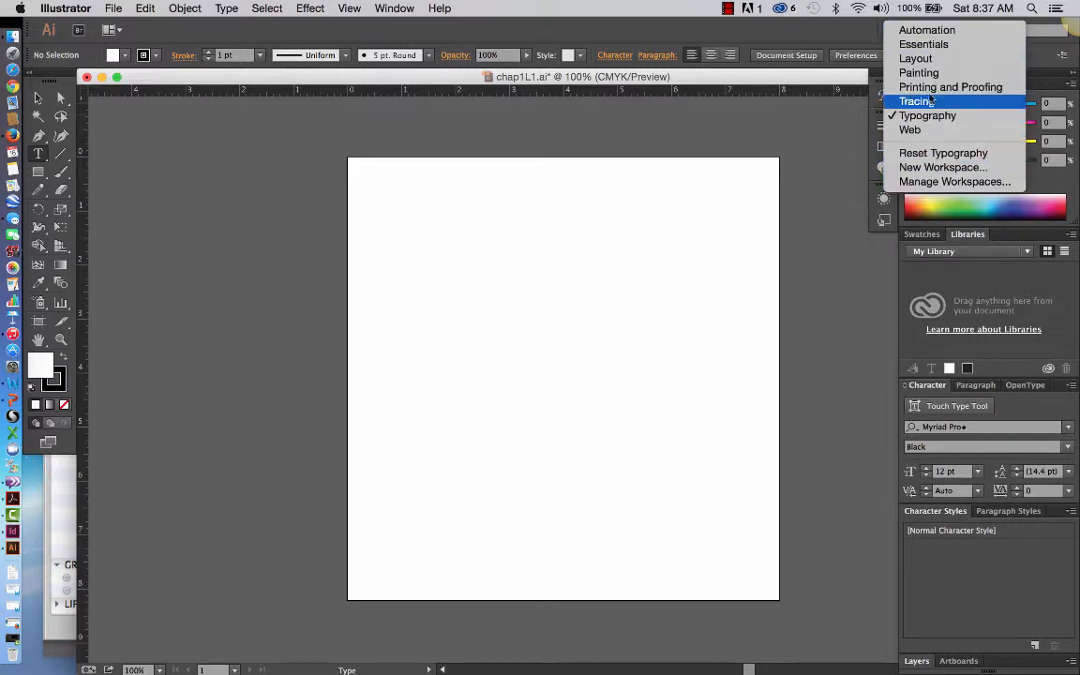
{"action": "left_click", "coordinate": [926, 44]}
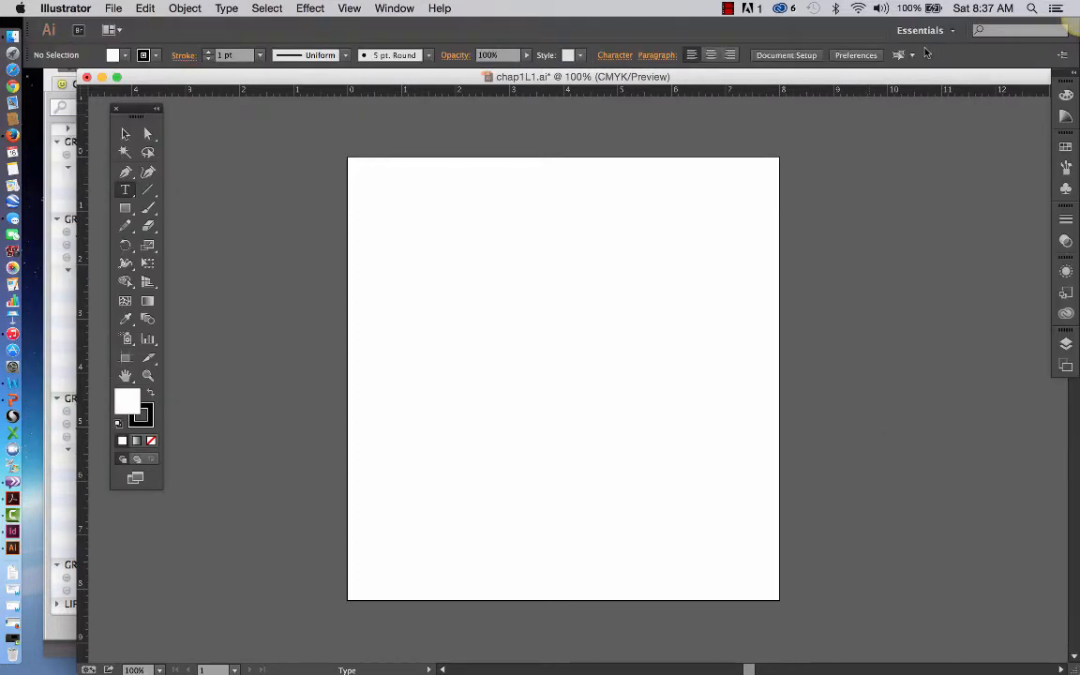
- Enlarge the document window so it fills the whole area between the dock and the screen's far edge
{"action": "left_click", "coordinate": [115, 78]}
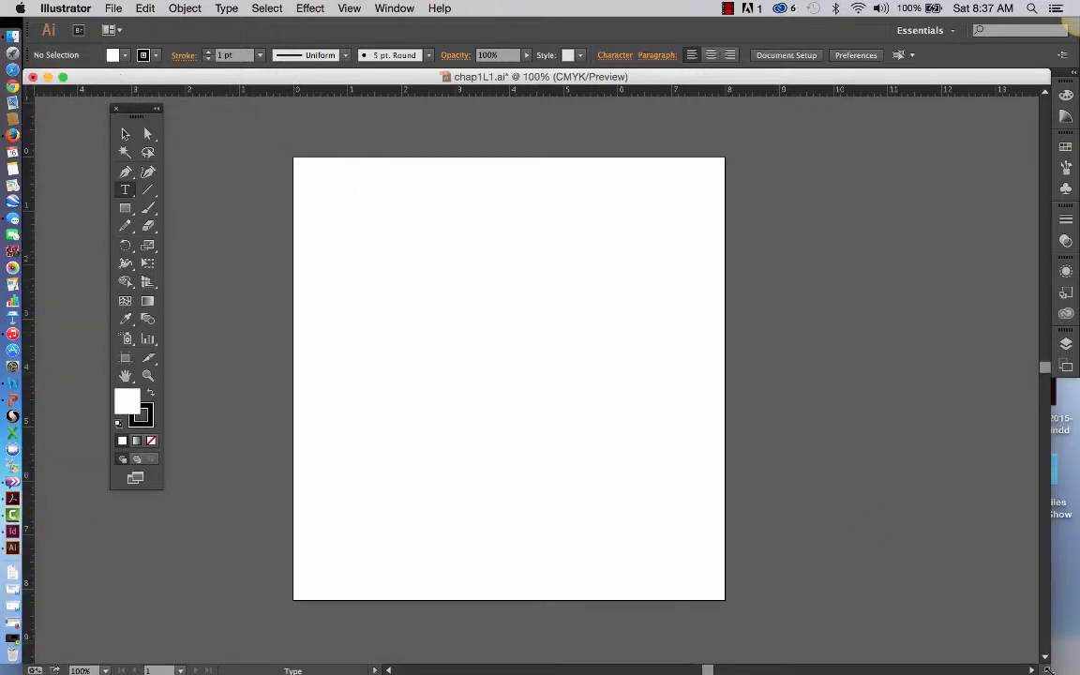
{"action": "left_click_drag", "start_coordinate": [1048, 669], "coordinate": [1079, 672]}
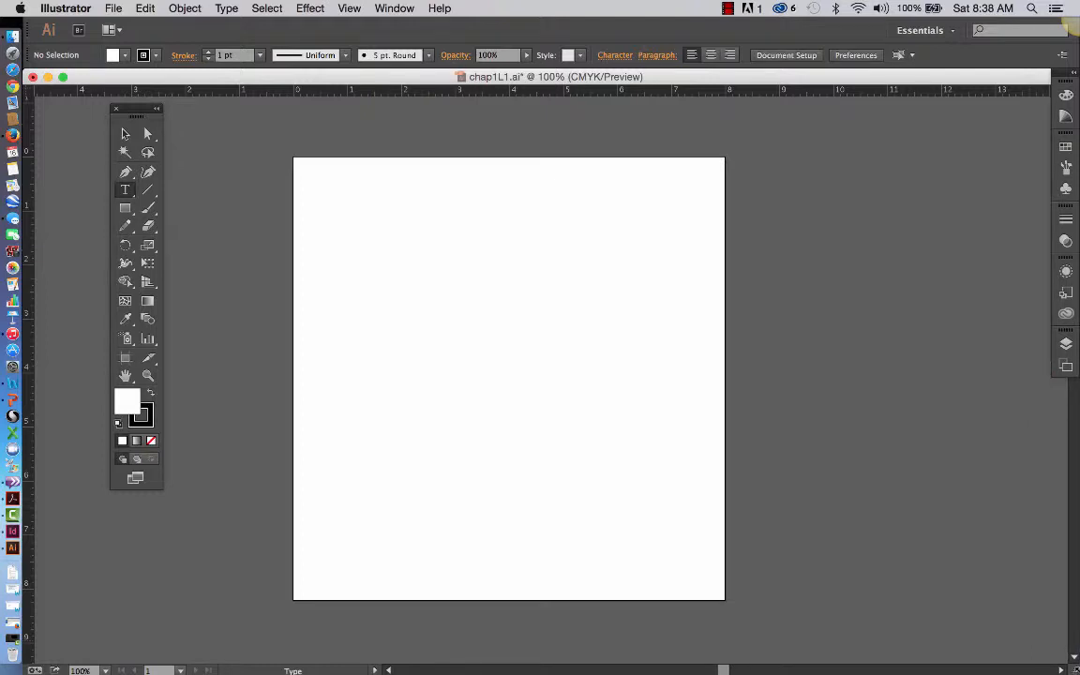
{"action": "left_click", "coordinate": [727, 10]}
{"action": "left_click", "coordinate": [393, 8]}
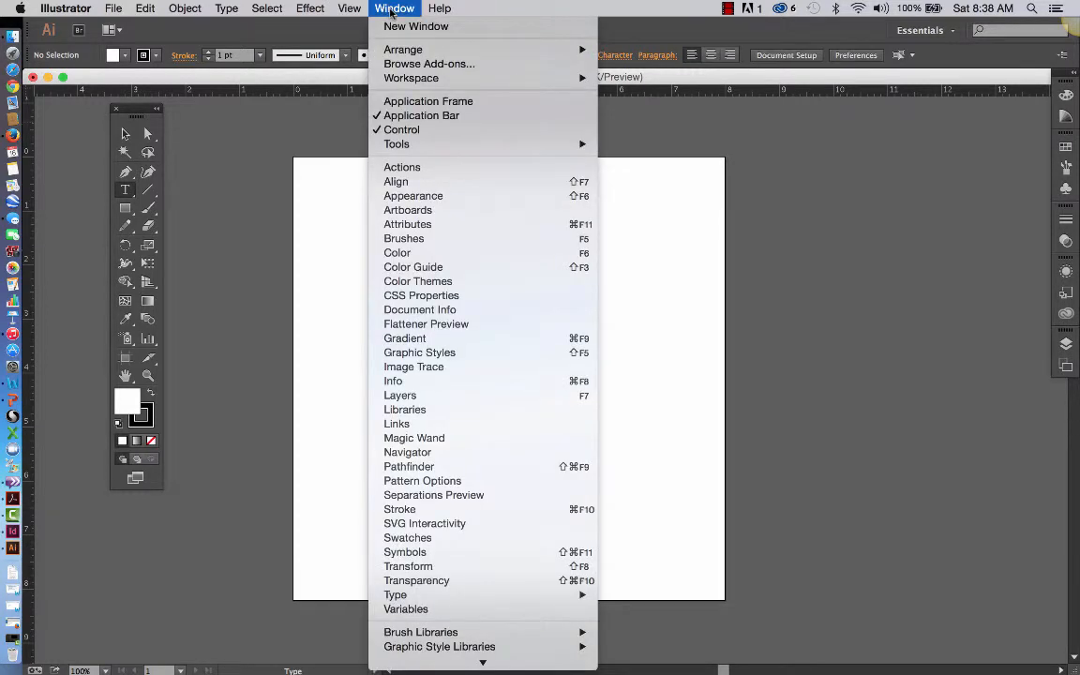
{"action": "left_click", "coordinate": [393, 9]}
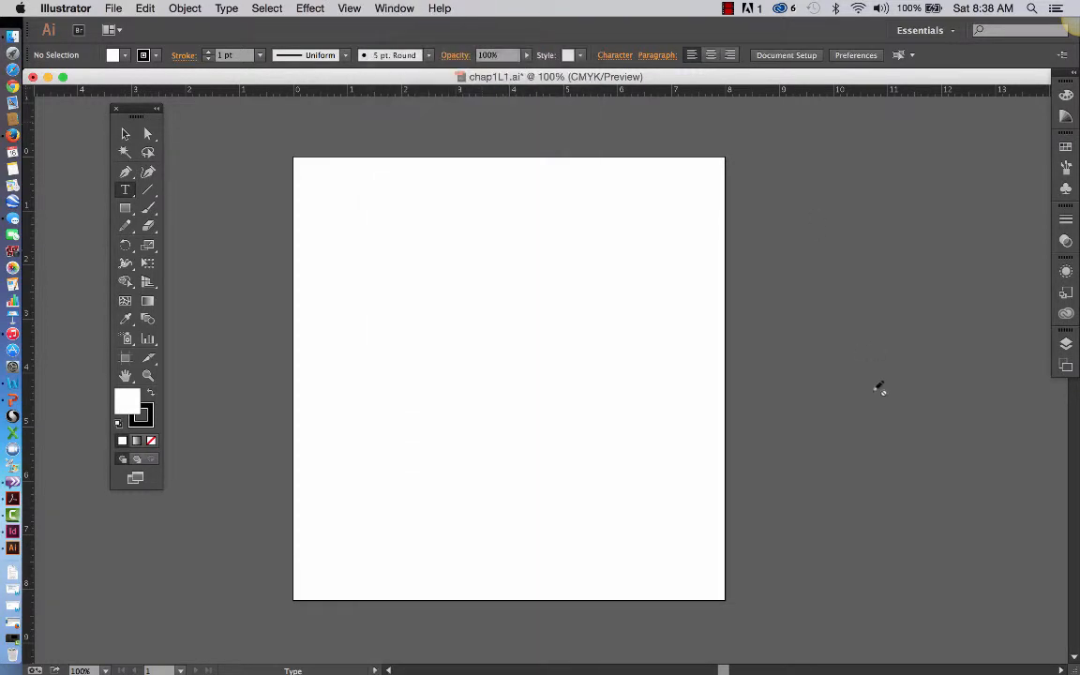
- Float the Layers panel beside the artboard, lengthened to list every layer, and collapse the Artboards panel
{"action": "left_click", "coordinate": [1065, 347]}
{"action": "left_click_drag", "start_coordinate": [887, 333], "coordinate": [671, 140]}
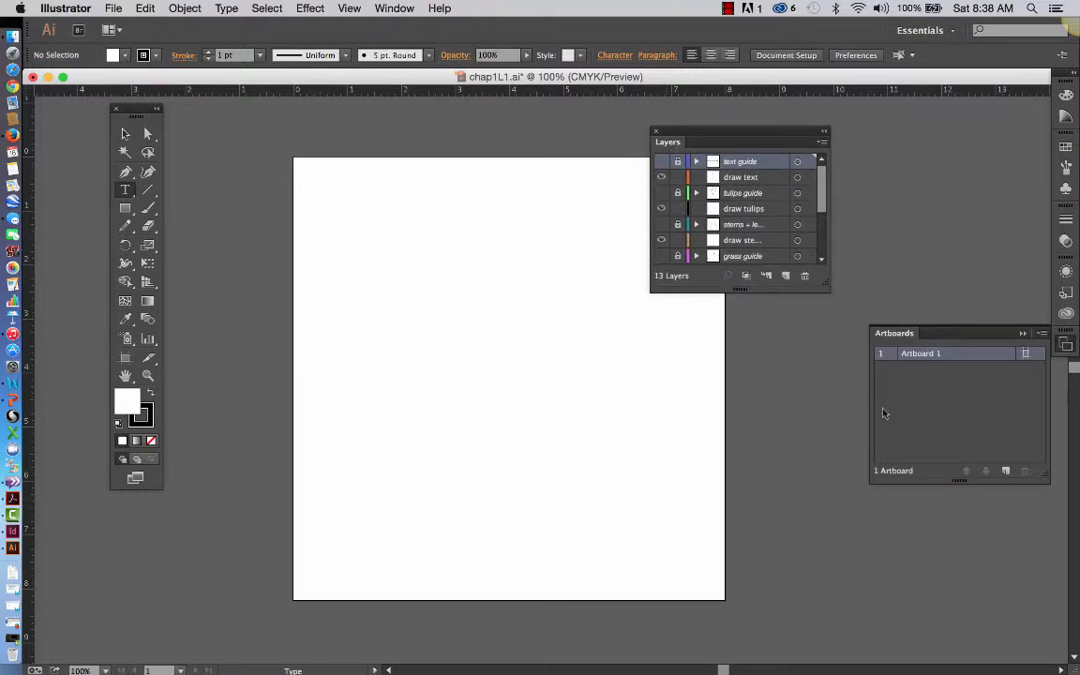
{"action": "left_click_drag", "start_coordinate": [741, 290], "coordinate": [740, 442]}
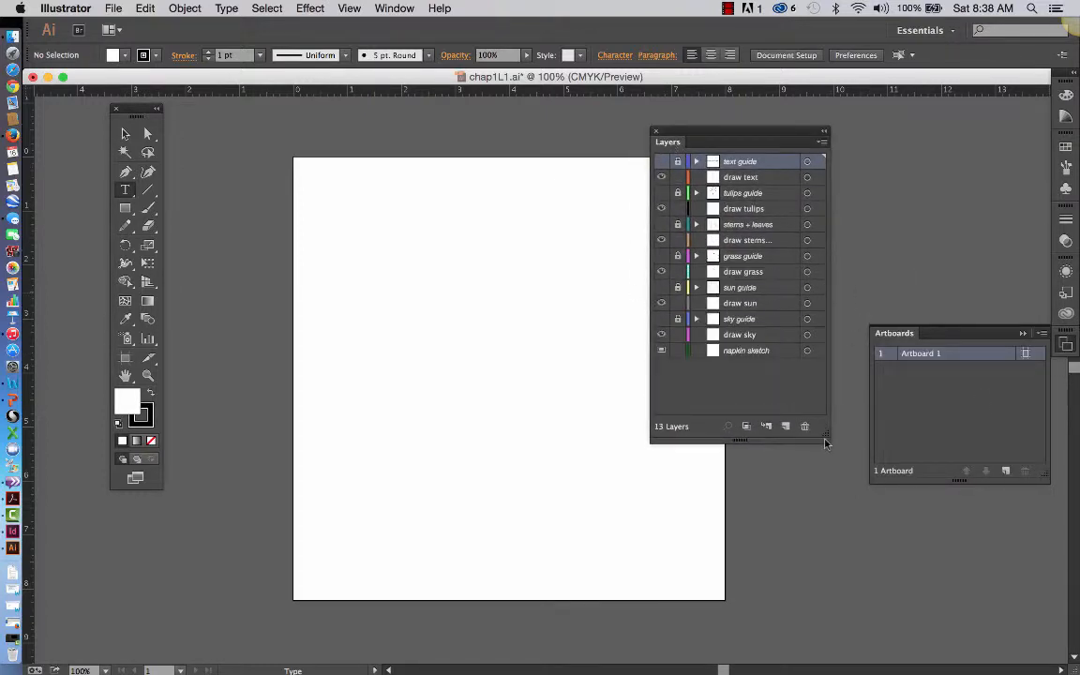
{"action": "left_click", "coordinate": [1022, 333]}
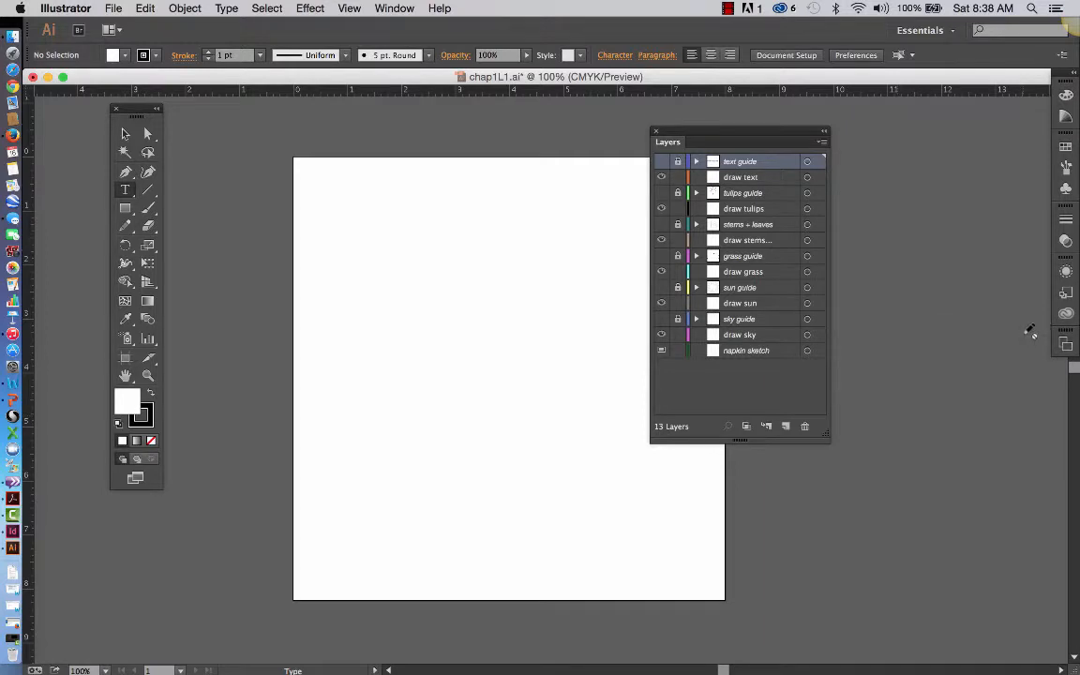
{"action": "left_click_drag", "start_coordinate": [750, 135], "coordinate": [838, 141]}
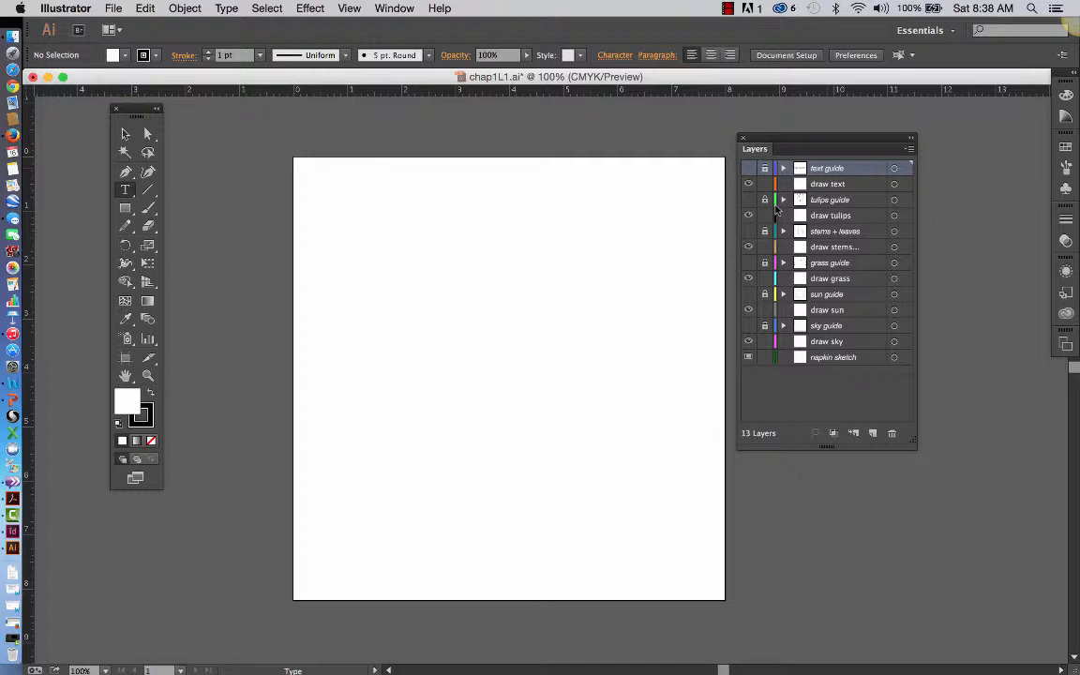
- Place logo.psd from the lesson's assets folder onto the napkin sketch layer as an unlinked image
{"action": "left_click", "coordinate": [830, 363]}
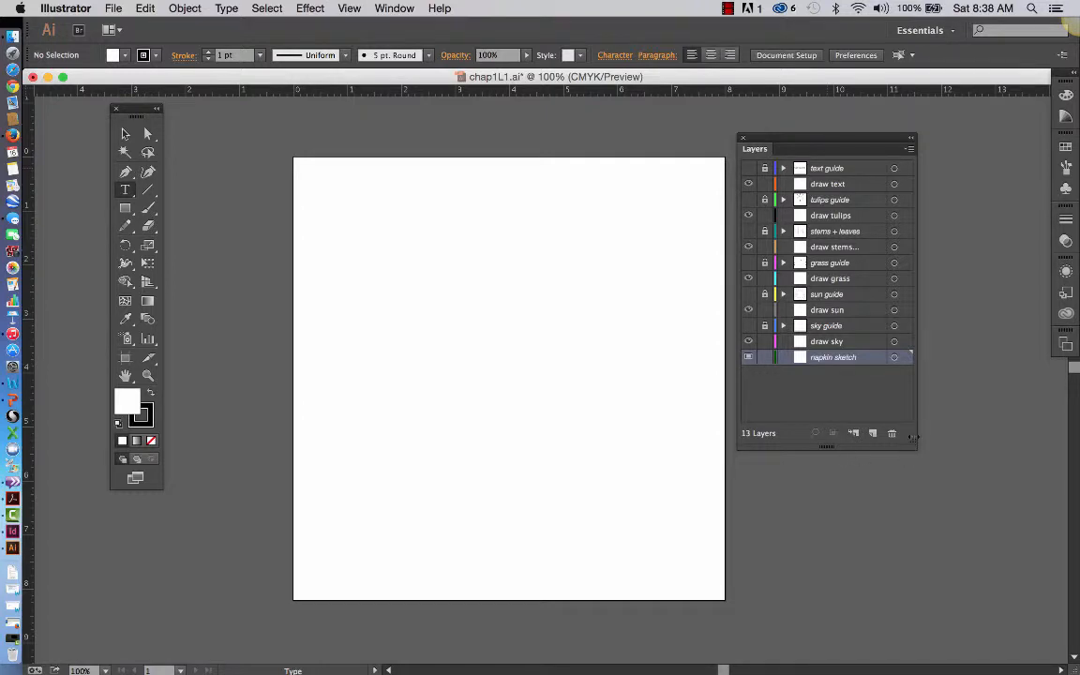
{"action": "mouse_move", "coordinate": [914, 441]}
{"action": "left_mouse_down"}
{"action": "mouse_move", "coordinate": [933, 490]}
{"action": "mouse_move", "coordinate": [997, 449]}
{"action": "mouse_move", "coordinate": [910, 454]}
{"action": "left_mouse_up"}
{"action": "left_click", "coordinate": [114, 8]}
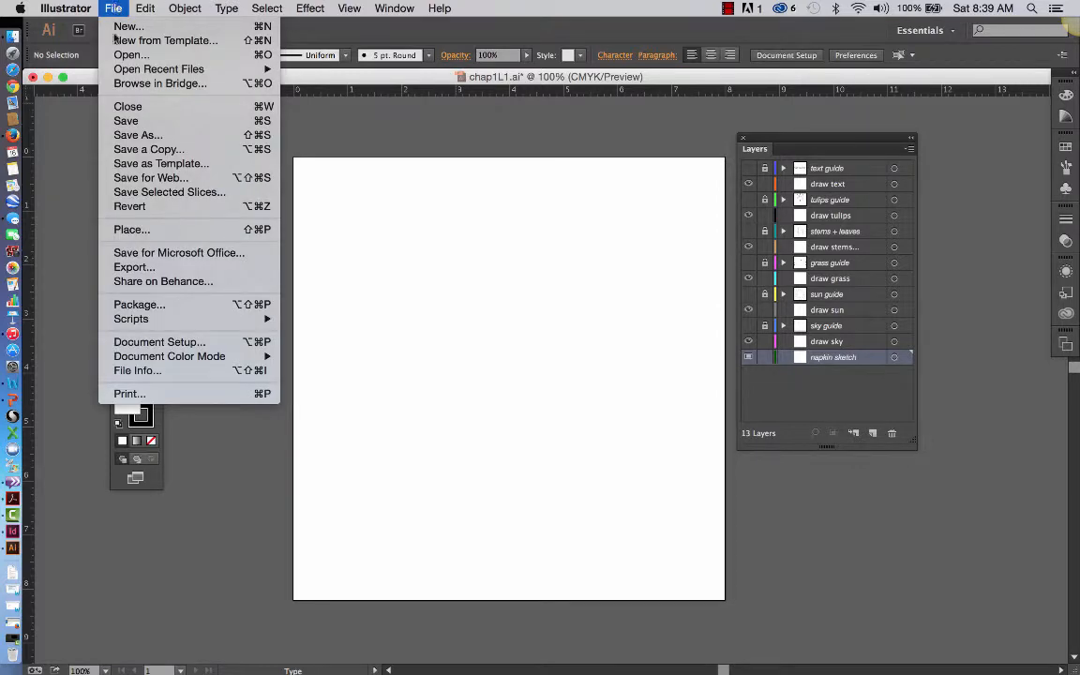
{"action": "left_click", "coordinate": [122, 230]}
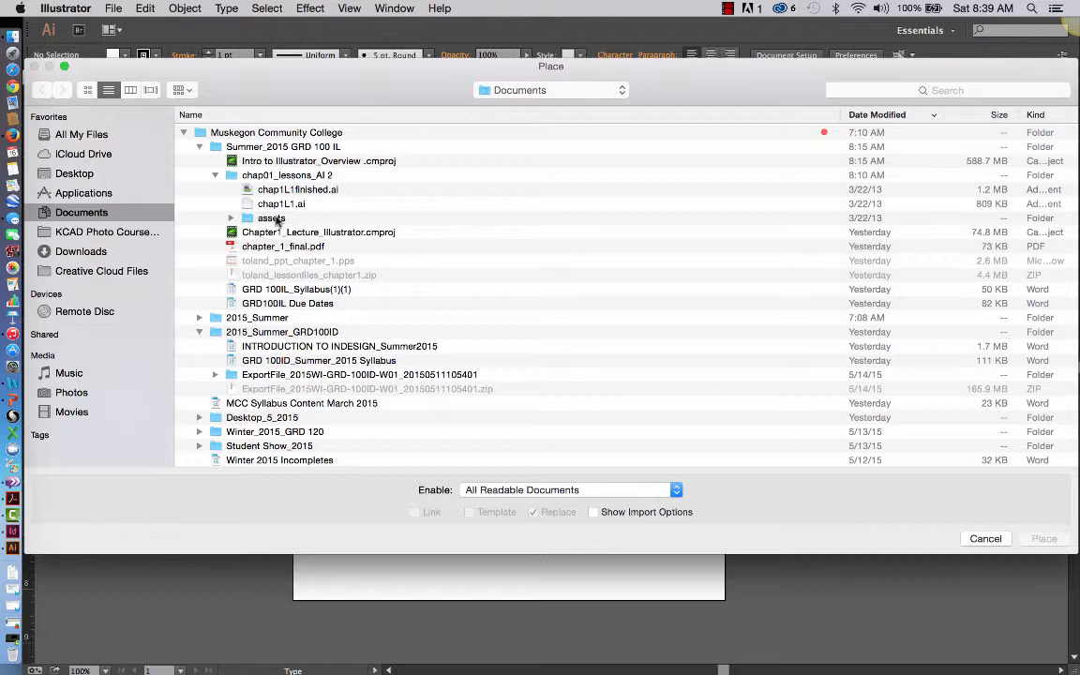
{"action": "left_click", "coordinate": [278, 221]}
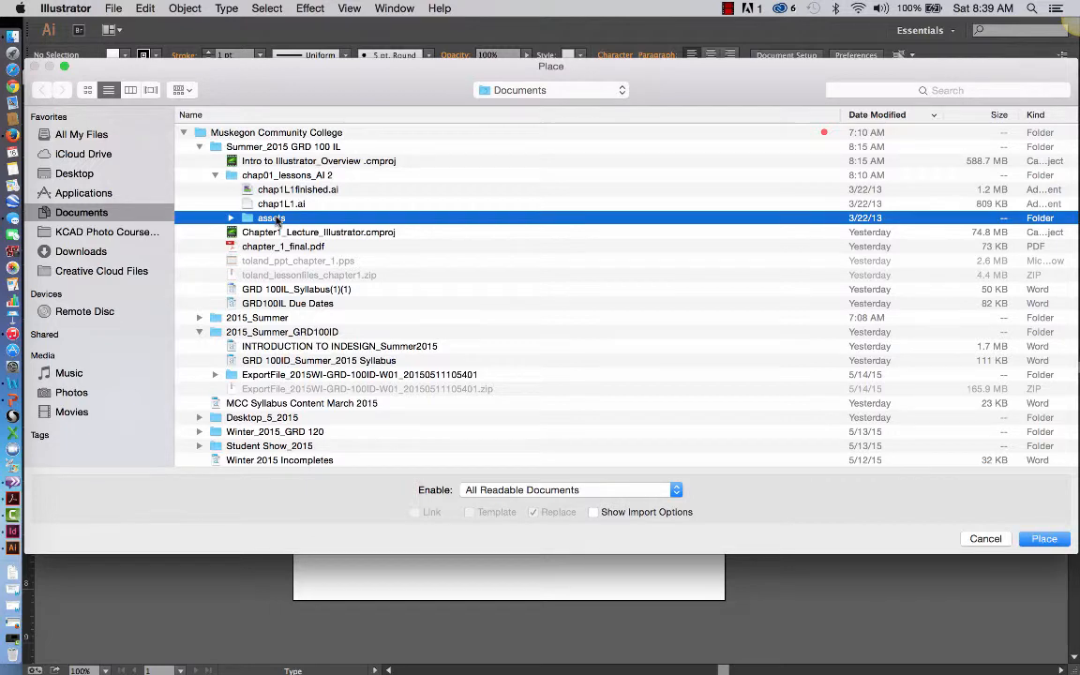
{"action": "double_click", "coordinate": [278, 220]}
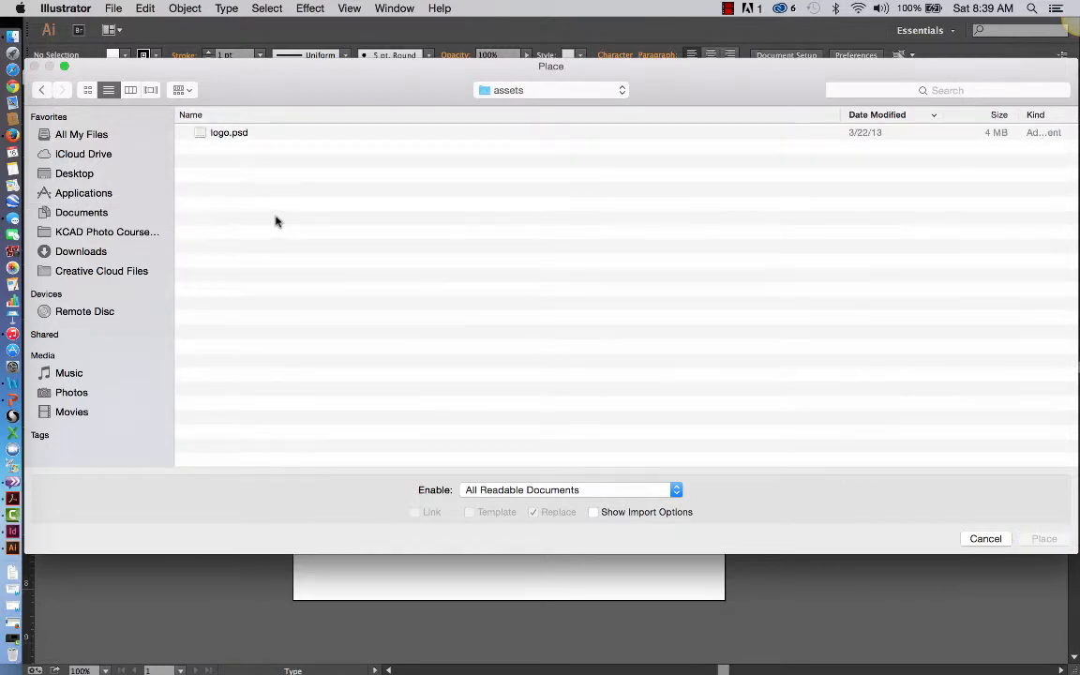
{"action": "left_click", "coordinate": [229, 132]}
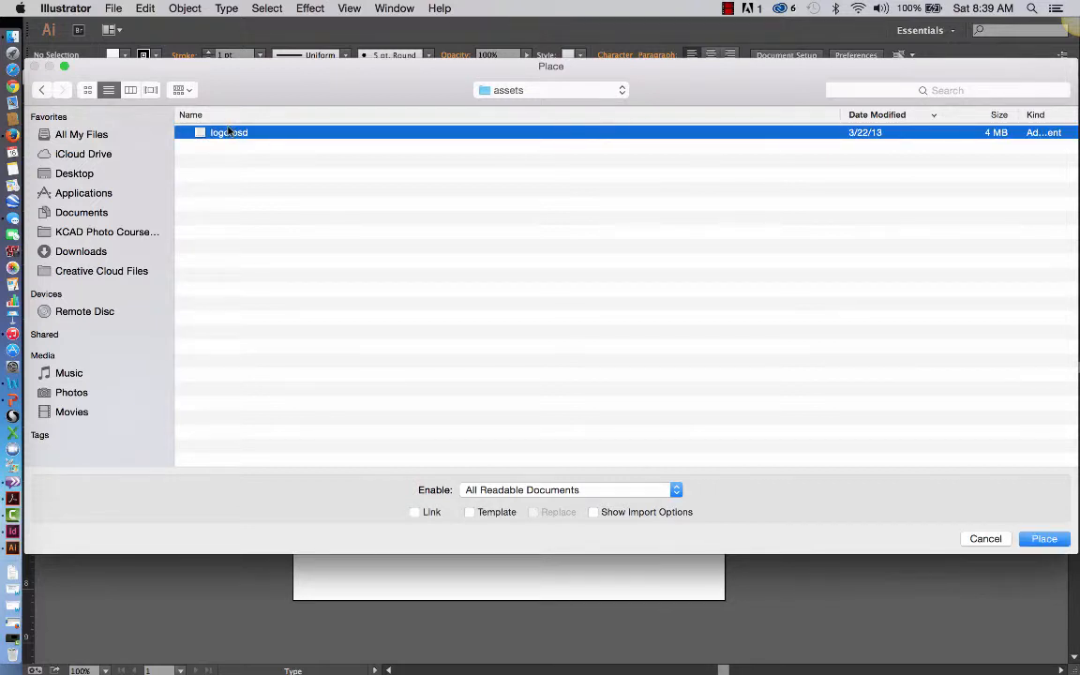
{"action": "left_click", "coordinate": [1045, 539]}
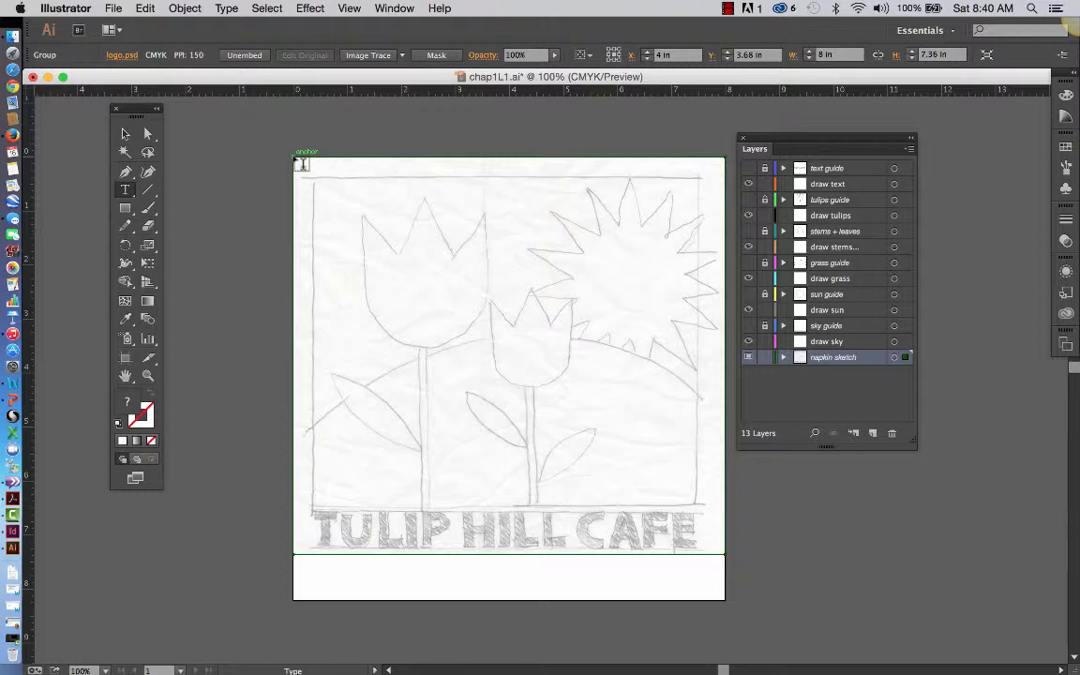
- Switch to the Selection tool, and lock the napkin sketch layer after briefly hiding and reshowing it
{"action": "left_click", "coordinate": [126, 136]}
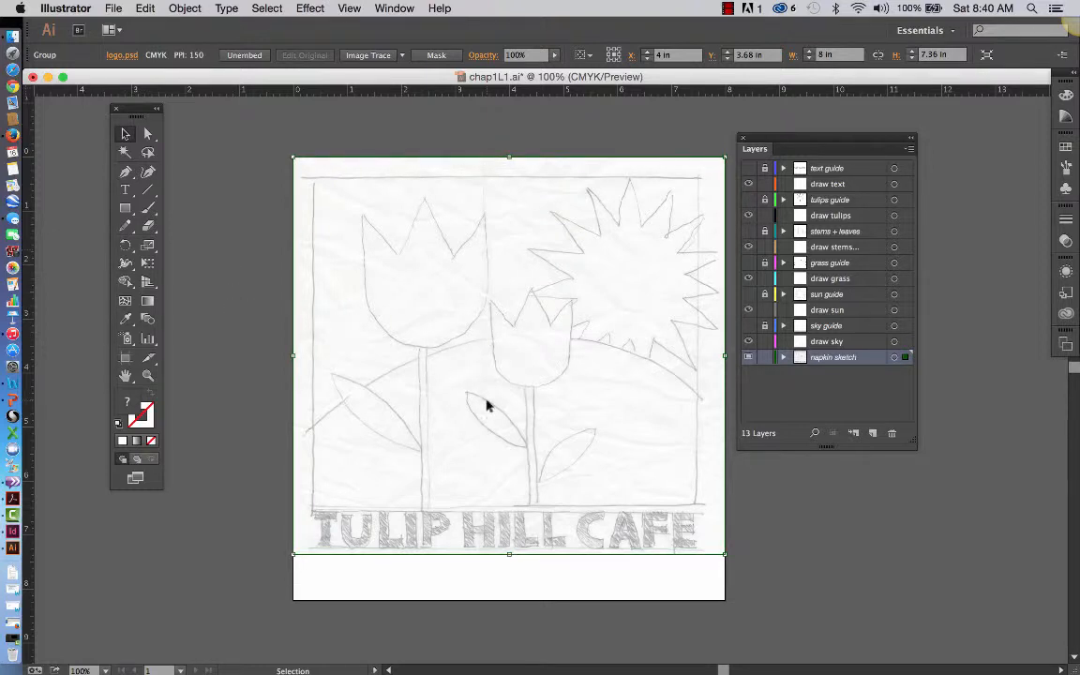
{"action": "mouse_move", "coordinate": [487, 408]}
{"action": "left_mouse_down"}
{"action": "mouse_move", "coordinate": [489, 417]}
{"action": "mouse_move", "coordinate": [487, 408]}
{"action": "left_mouse_up"}
{"action": "left_click", "coordinate": [749, 359]}
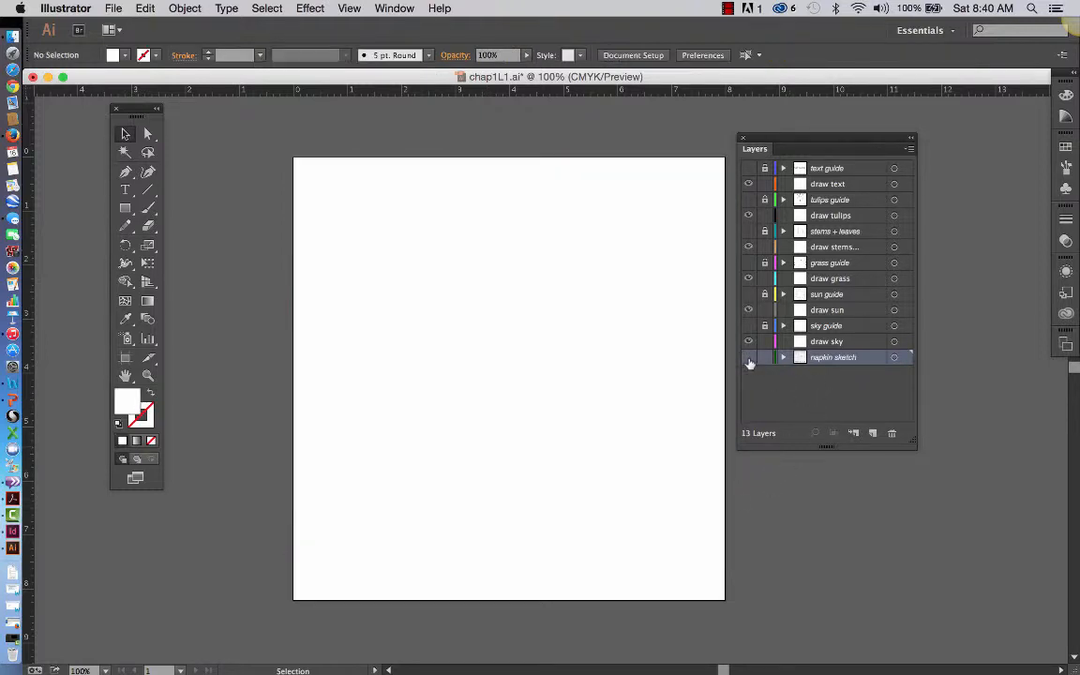
{"action": "left_click", "coordinate": [748, 358]}
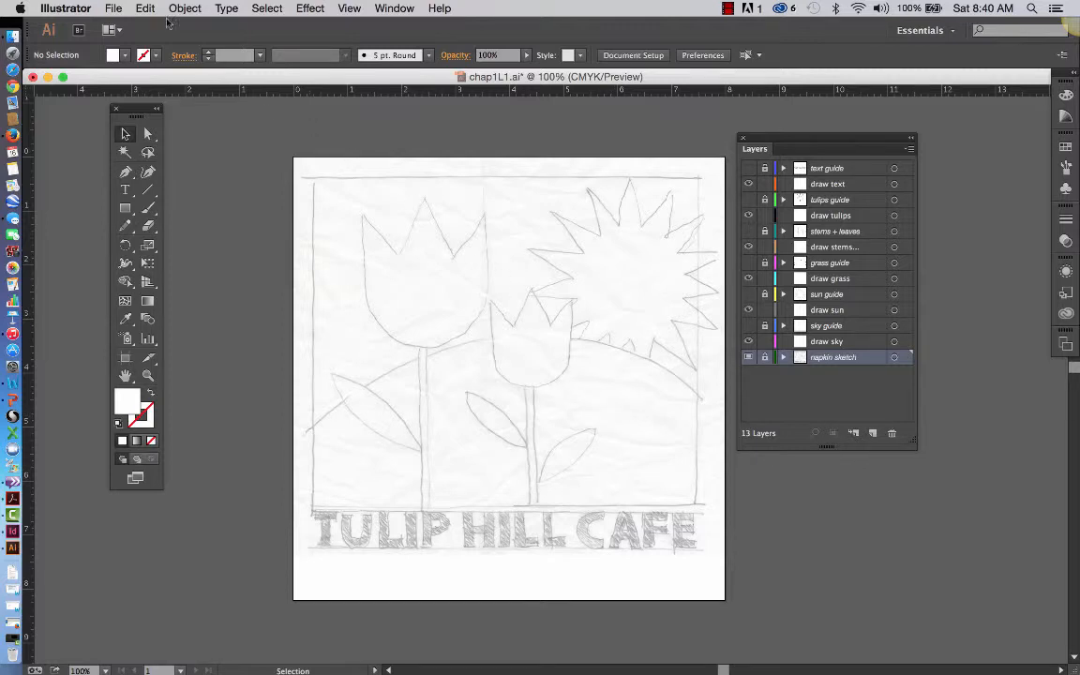
- Save the document under a new name, chap1L1_ followed by the author's name, as an Illustrator CC file with the default options
{"action": "left_click", "coordinate": [113, 7]}
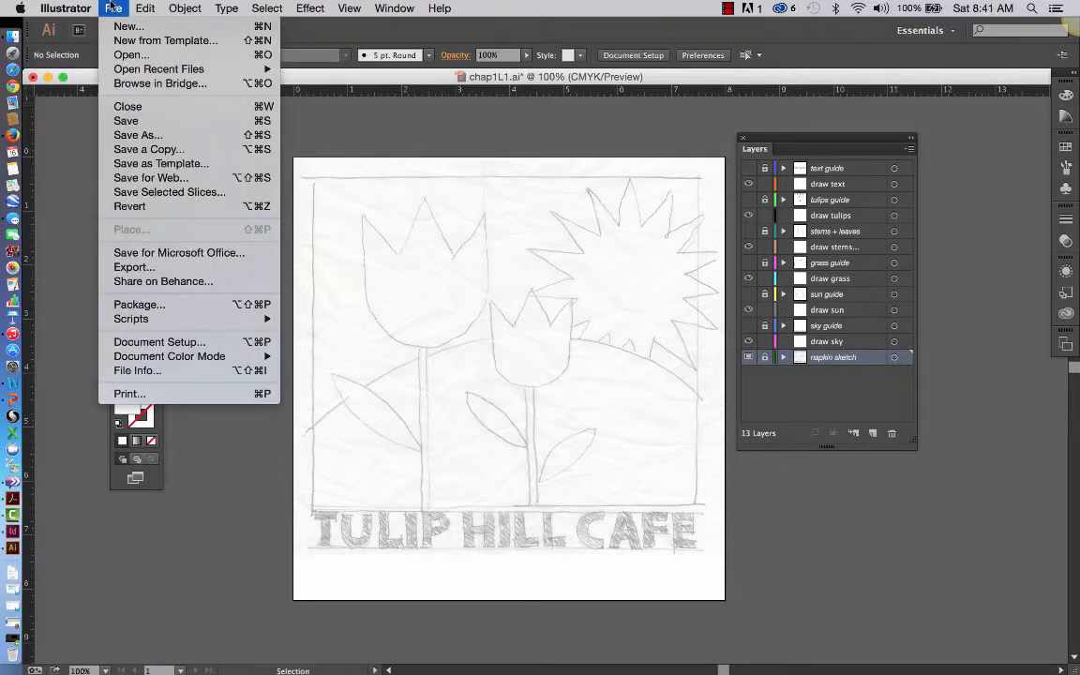
{"action": "left_click", "coordinate": [132, 135]}
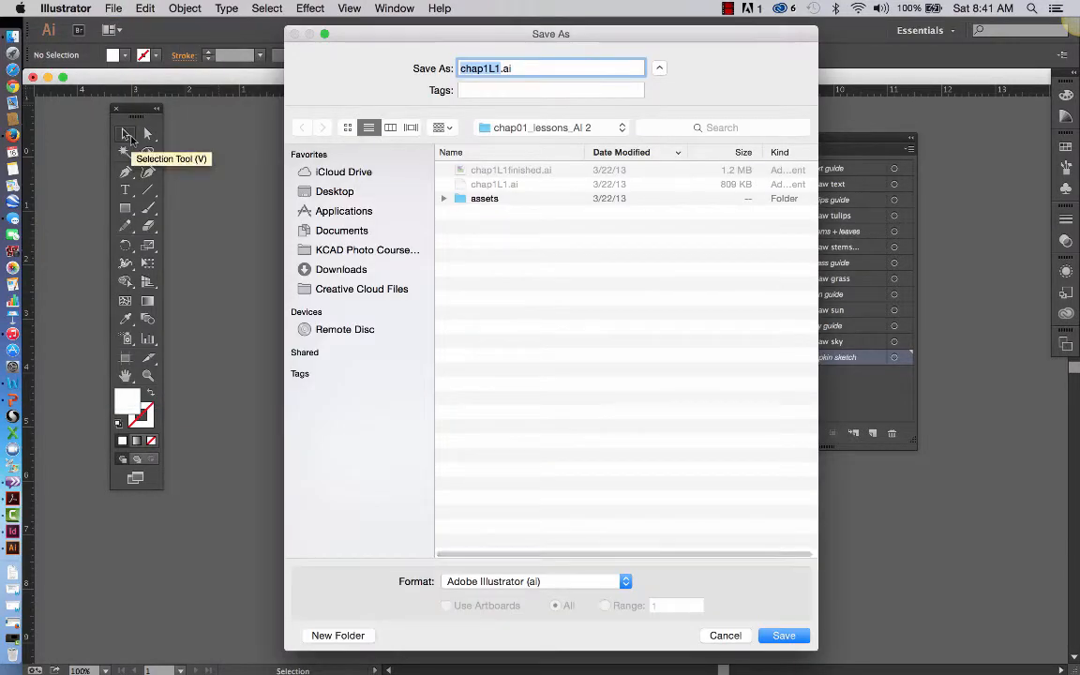
{"action": "left_click", "coordinate": [537, 75]}
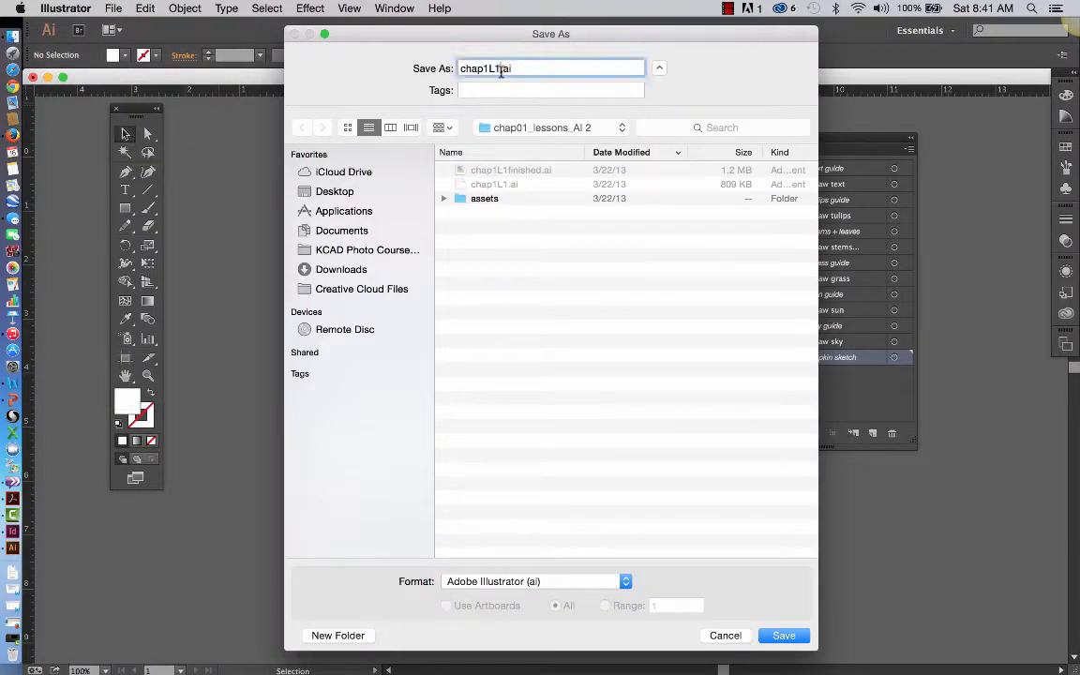
{"action": "key", "text": "Left"}
{"action": "key", "text": "Left"}
{"action": "key", "text": "Left"}
{"action": "key", "text": "BackSpace"}
{"action": "type", "text": "1_slatern"}
{"action": "left_click", "coordinate": [784, 636]}
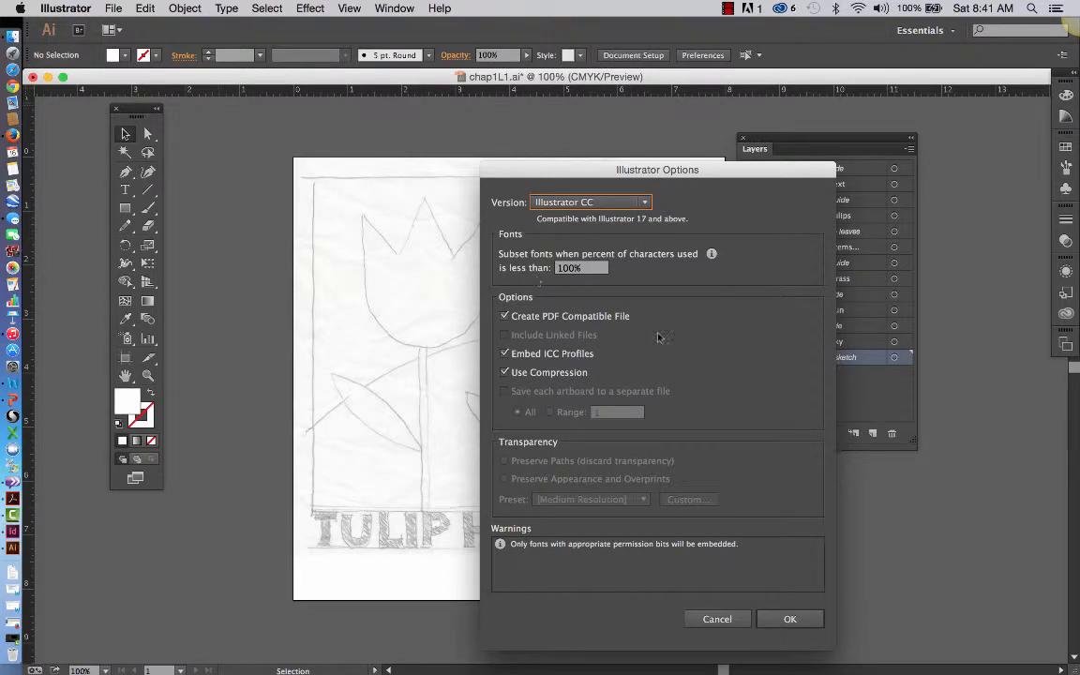
{"action": "left_click", "coordinate": [795, 619]}
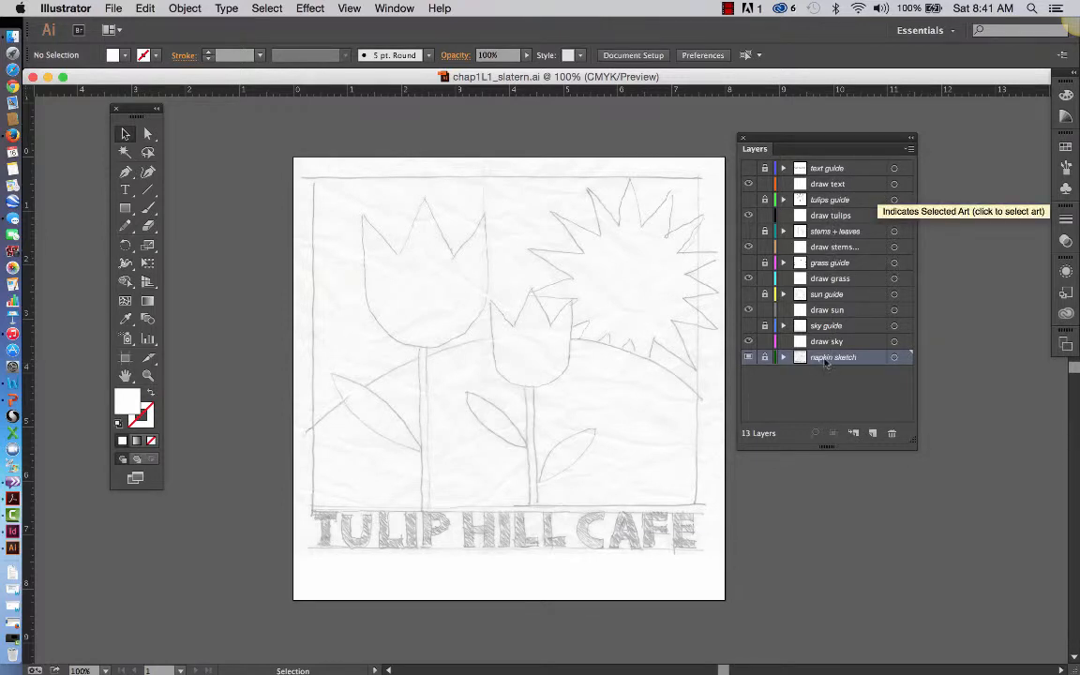
- Show and unlock the sky guide layer and select its rectangle, undoing a trial move of it
{"action": "left_click", "coordinate": [748, 326]}
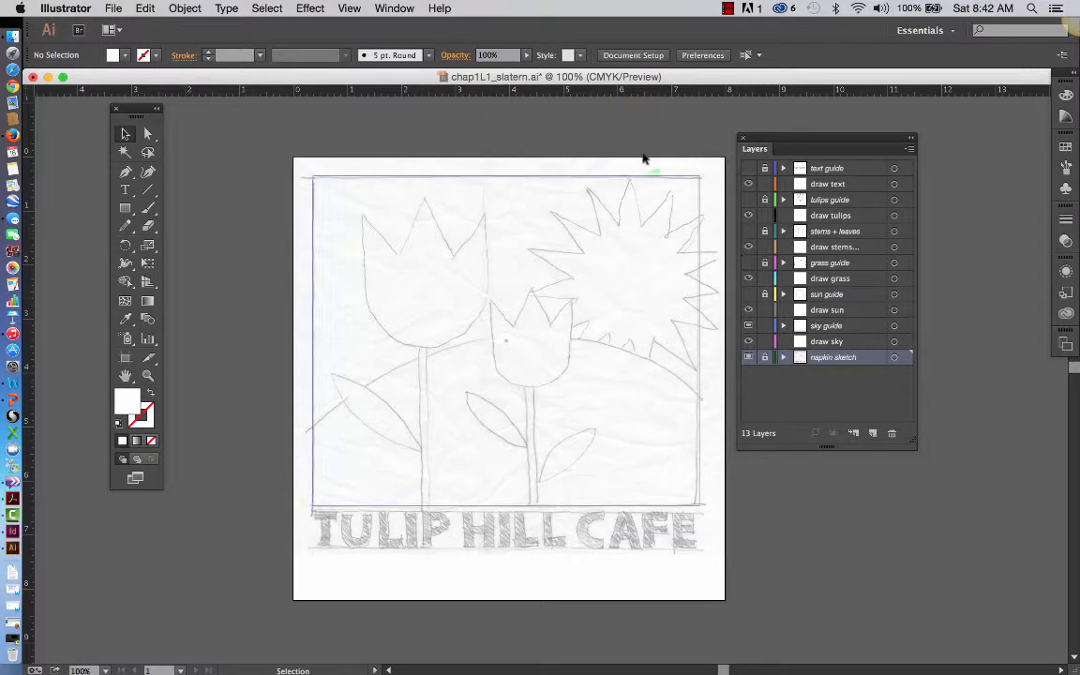
{"action": "left_click", "coordinate": [591, 186]}
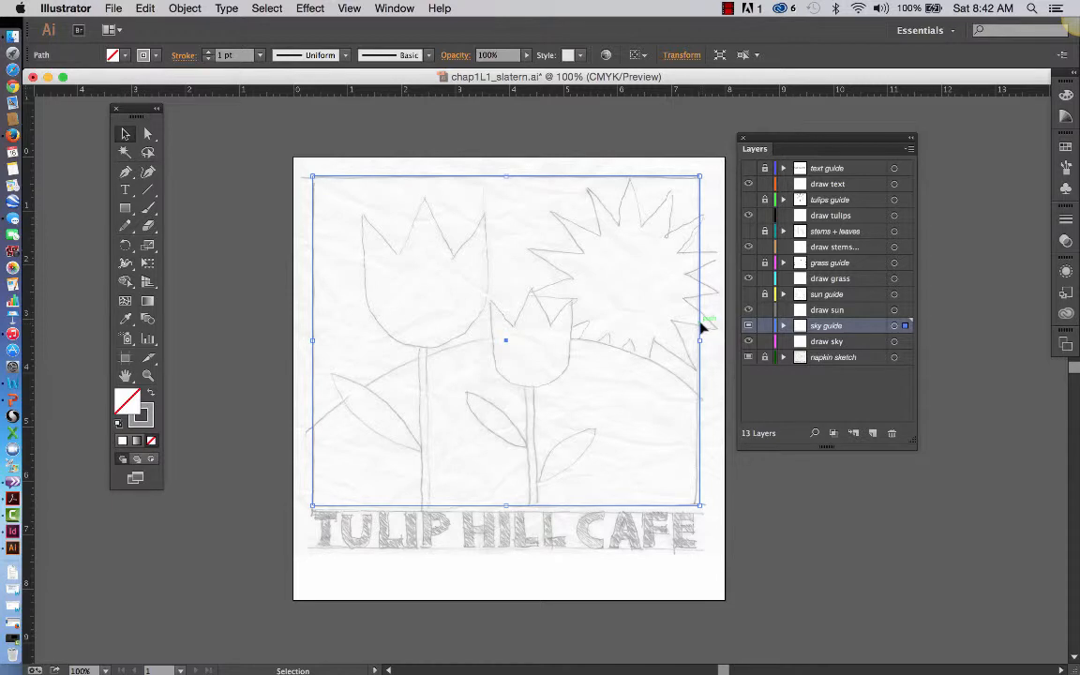
{"action": "left_click_drag", "start_coordinate": [702, 326], "coordinate": [626, 330]}
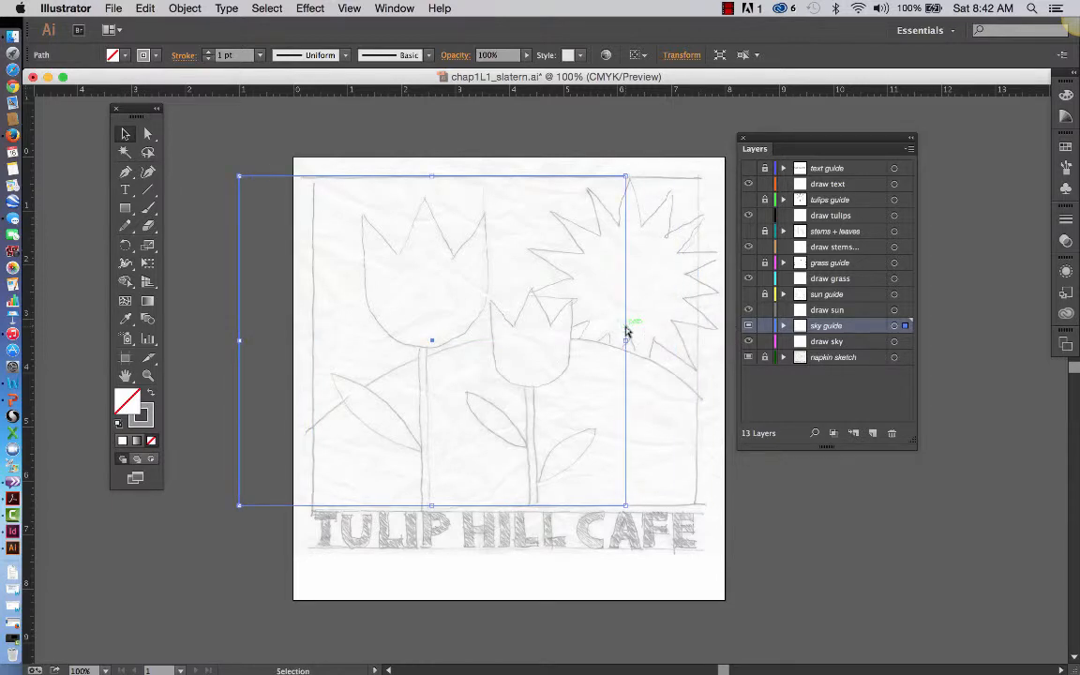
{"action": "key", "text": "super+z"}
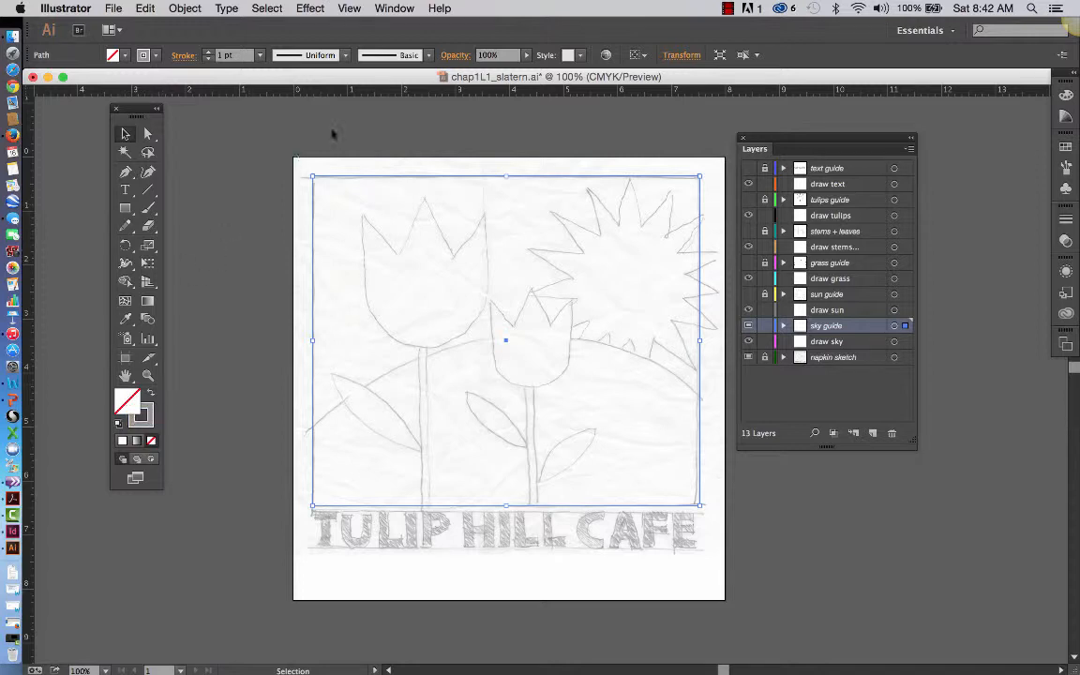
- Show the Swatches panel, detach it to sit below the Layers panel, and collapse the remaining Brushes and Symbols group
{"action": "left_click", "coordinate": [392, 11]}
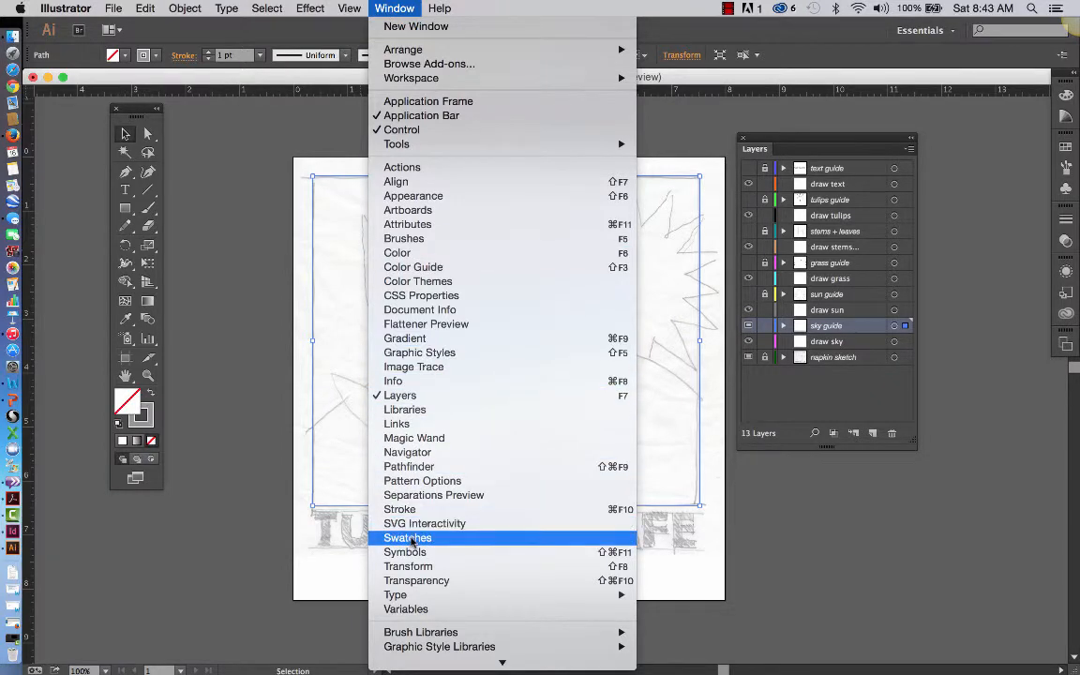
{"action": "left_click", "coordinate": [412, 539]}
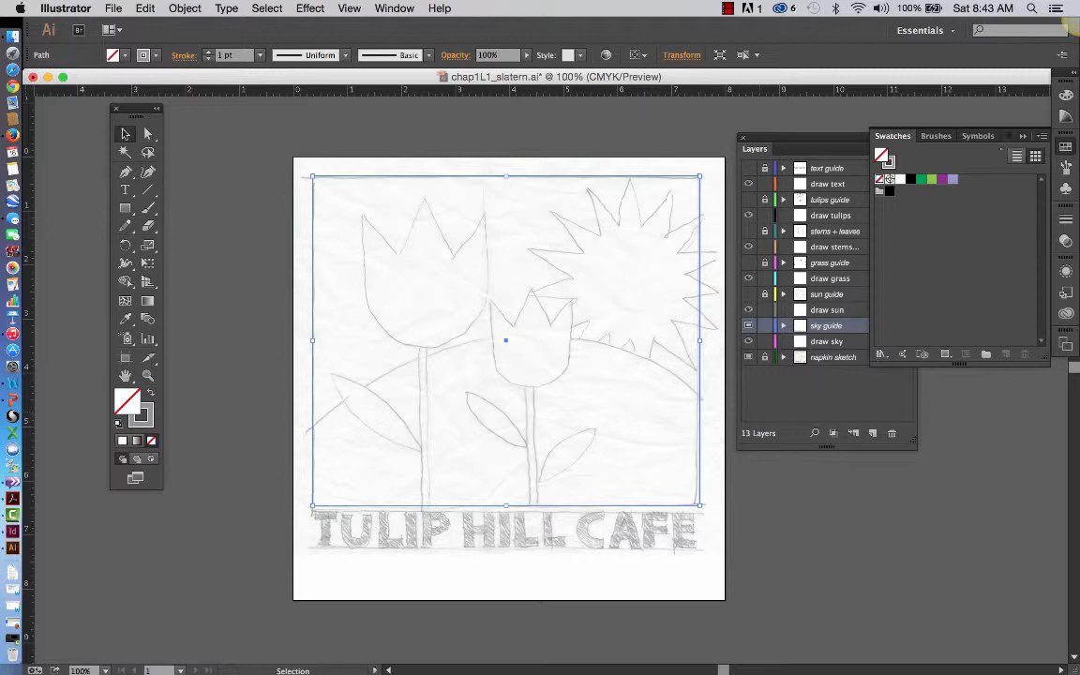
{"action": "left_click_drag", "start_coordinate": [837, 241], "coordinate": [759, 404]}
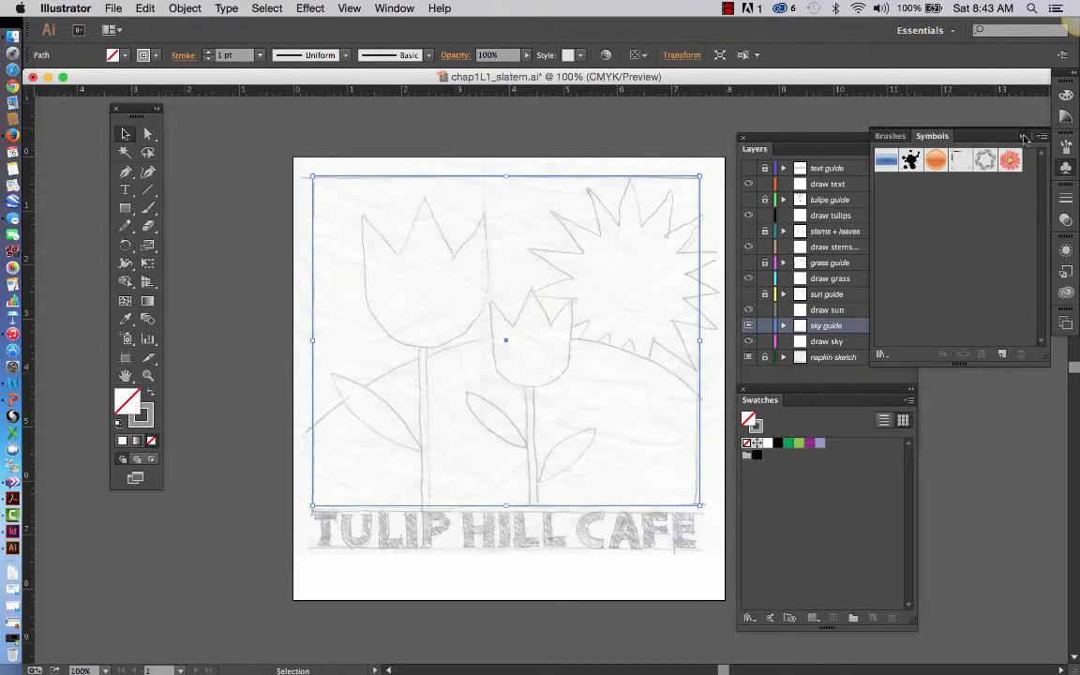
{"action": "left_click", "coordinate": [1024, 137]}
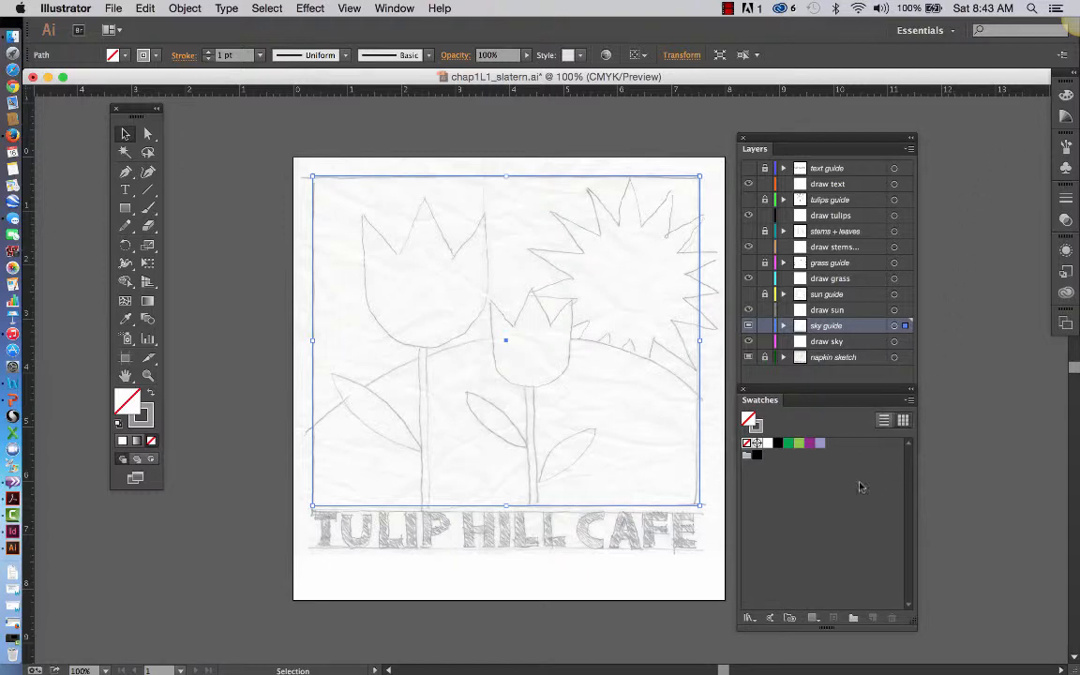
- Fill the sky guide rectangle with the lavender swatch and set its stroke to None, leaving the fill active
{"action": "left_click", "coordinate": [821, 444]}
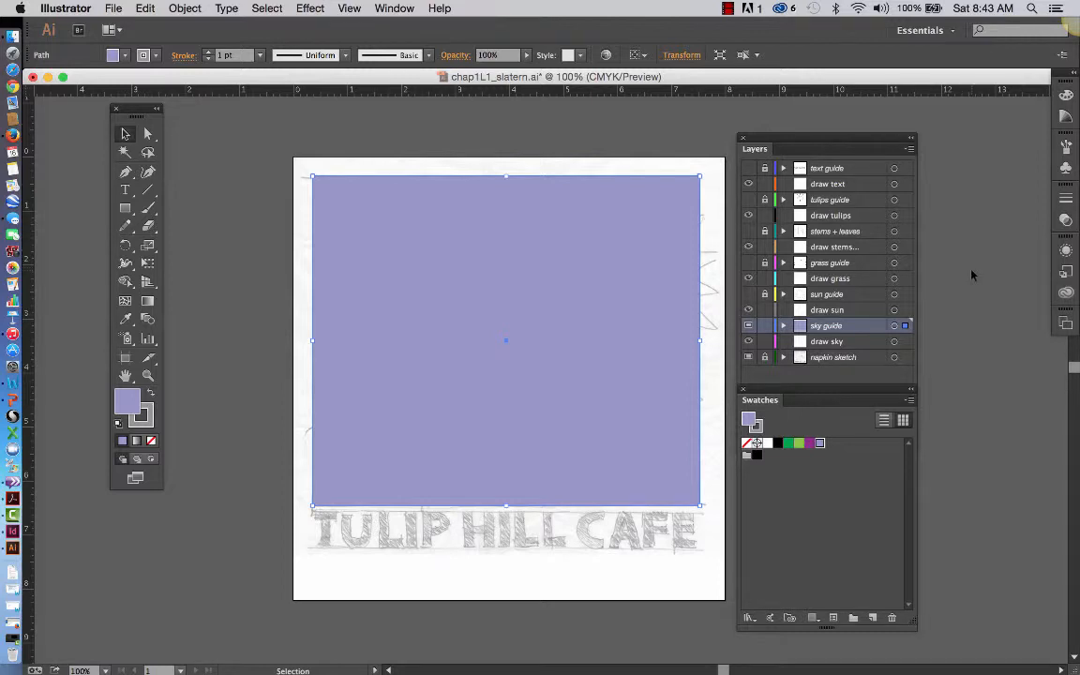
{"action": "left_click", "coordinate": [145, 425]}
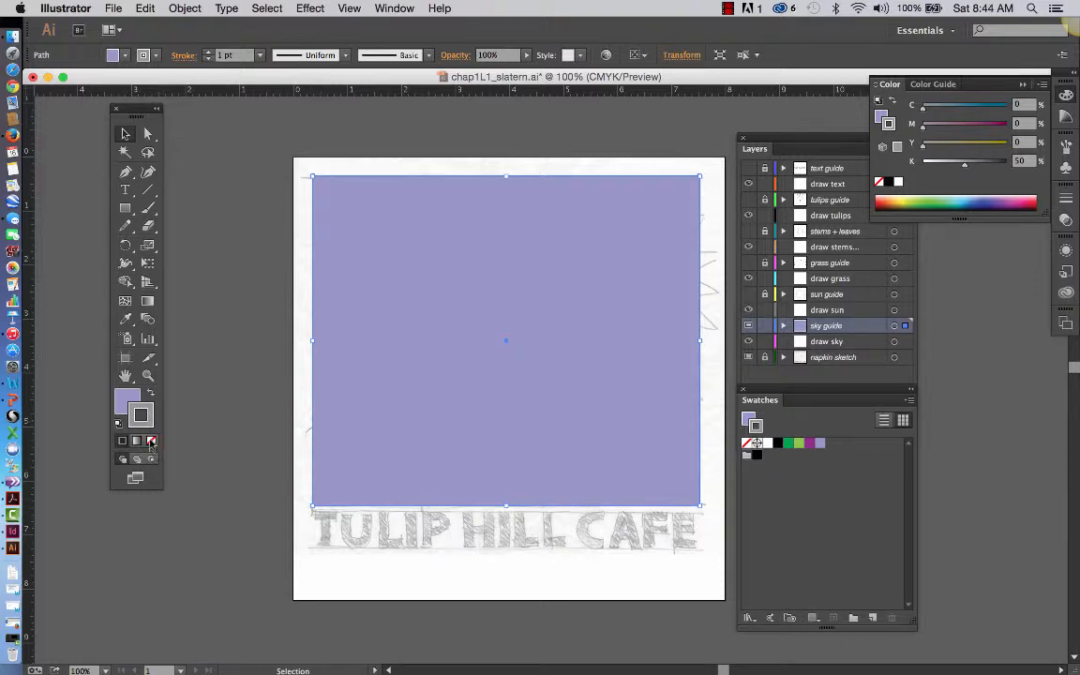
{"action": "left_click", "coordinate": [151, 441]}
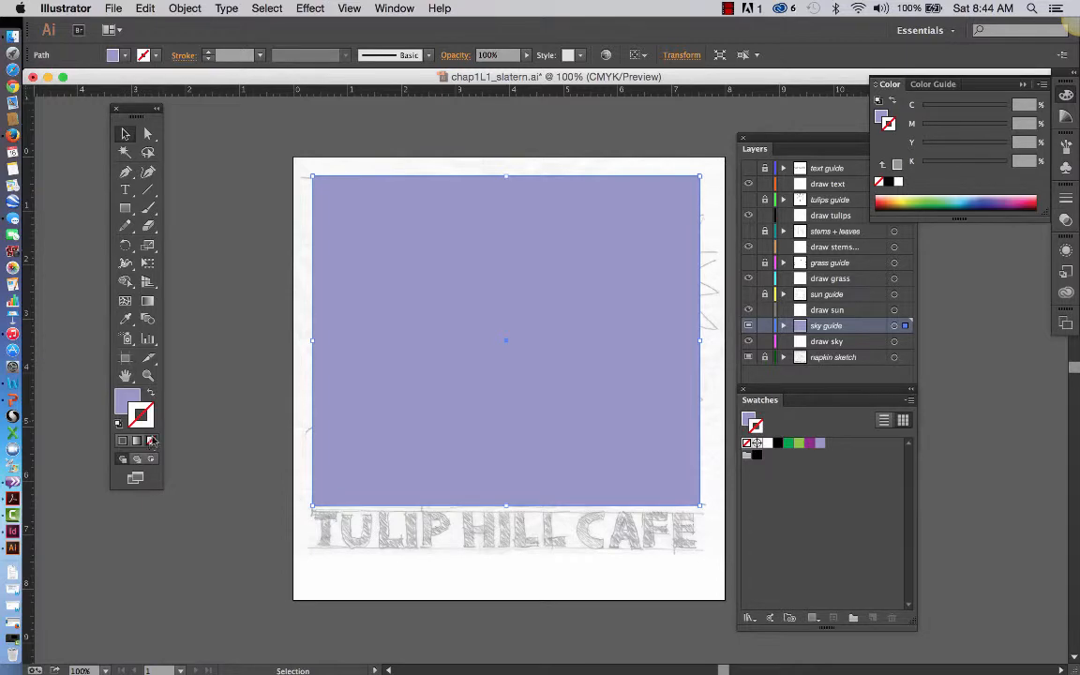
{"action": "left_click", "coordinate": [120, 400]}
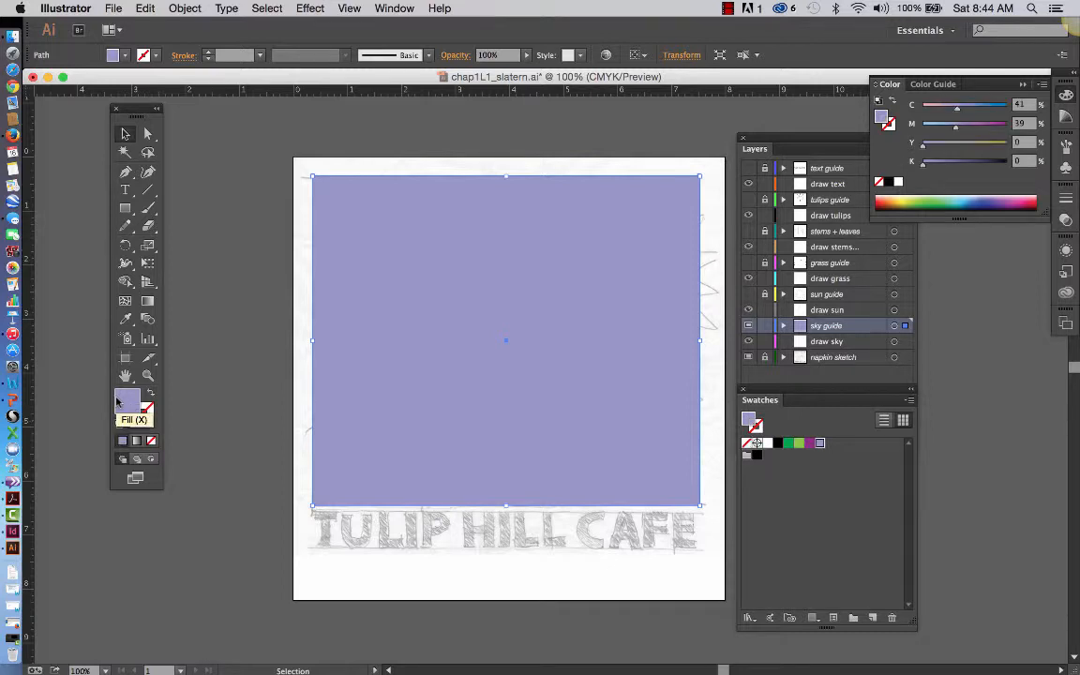
- On the draw sky layer, draw a rectangle exactly over the sky guide rectangle, from its upper-left to its lower-right corner
{"action": "left_click", "coordinate": [828, 342]}
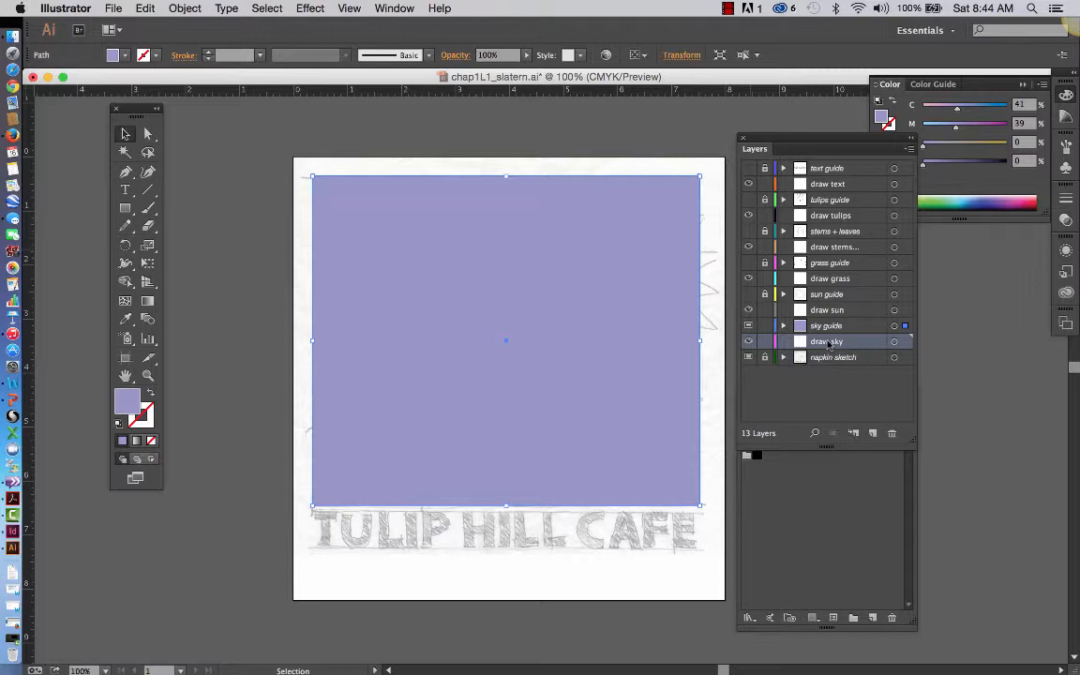
{"action": "left_click", "coordinate": [126, 208]}
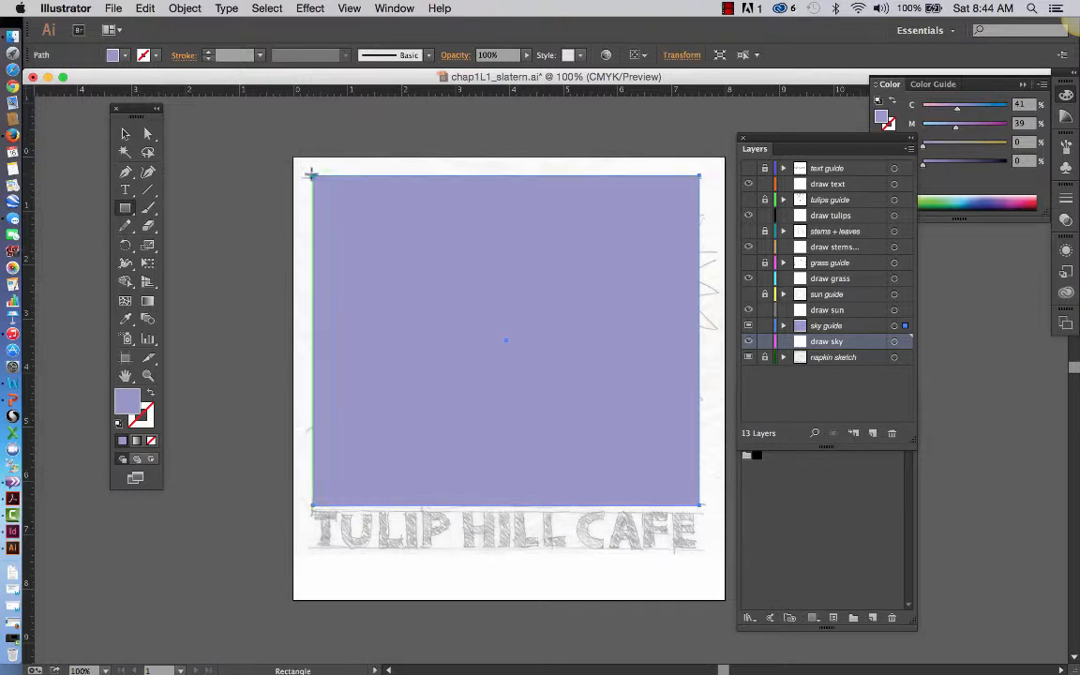
{"action": "left_click_drag", "start_coordinate": [313, 174], "coordinate": [699, 507]}
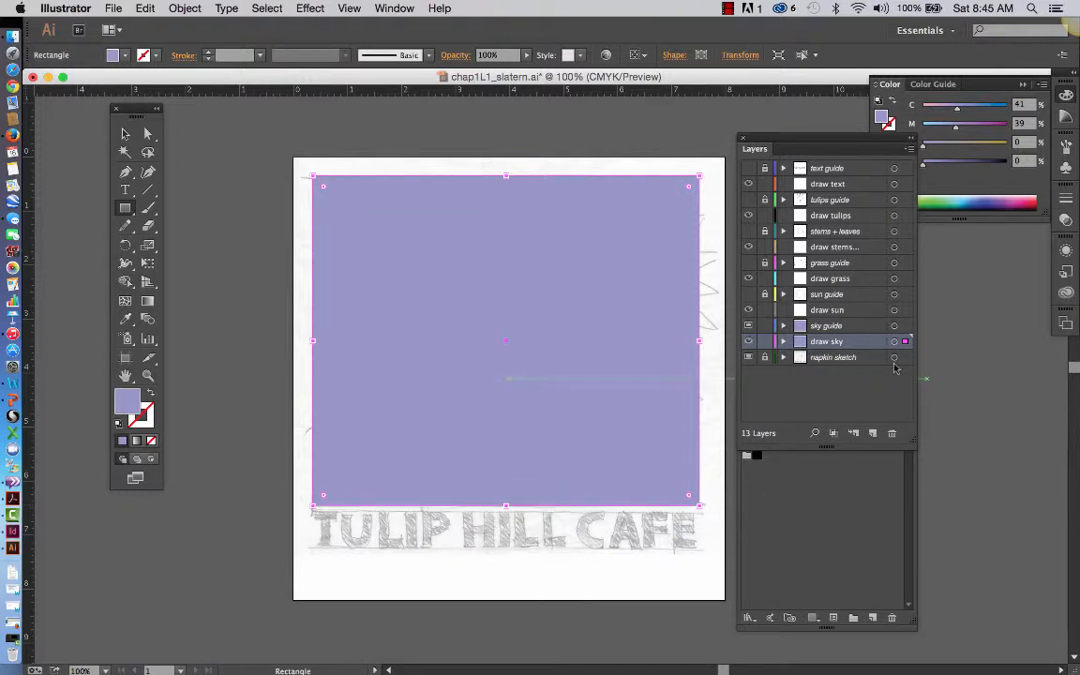
- Lock the draw sky layer, hide it together with the sky guide layer, and save the document
{"action": "left_click", "coordinate": [766, 343]}
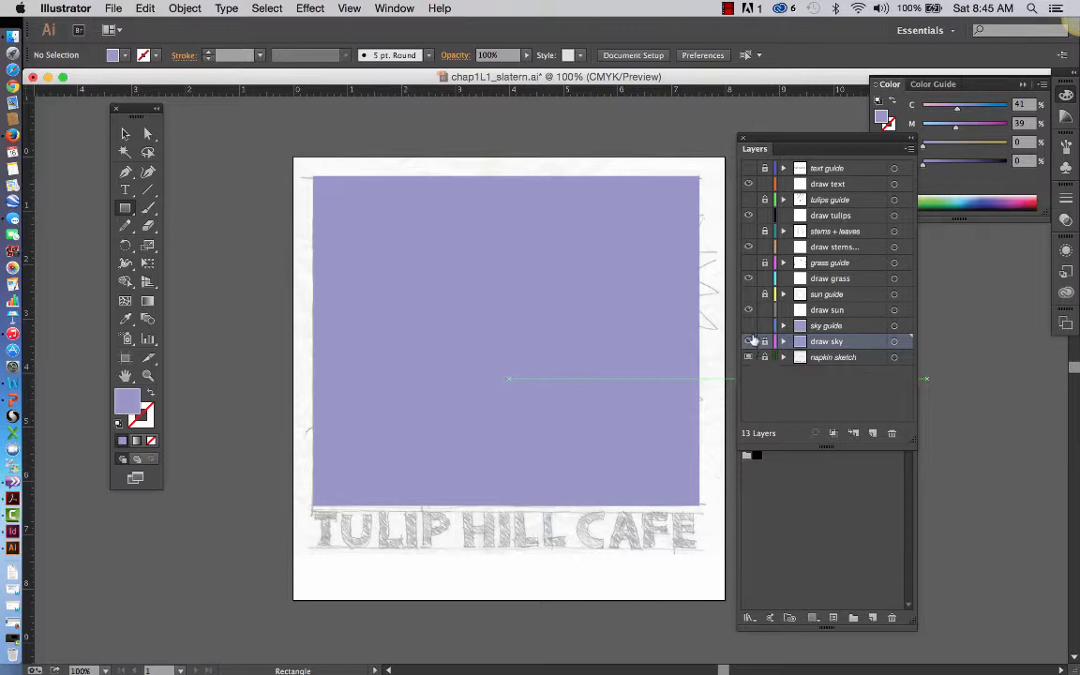
{"action": "left_click", "coordinate": [749, 342]}
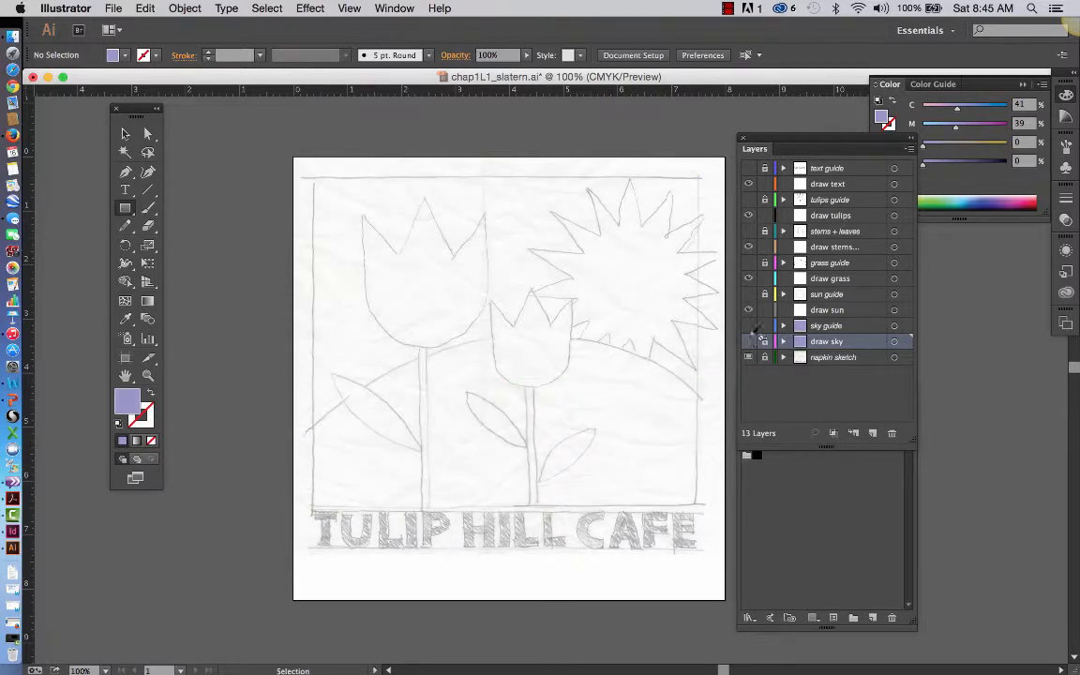
{"action": "key", "text": "super+s"}
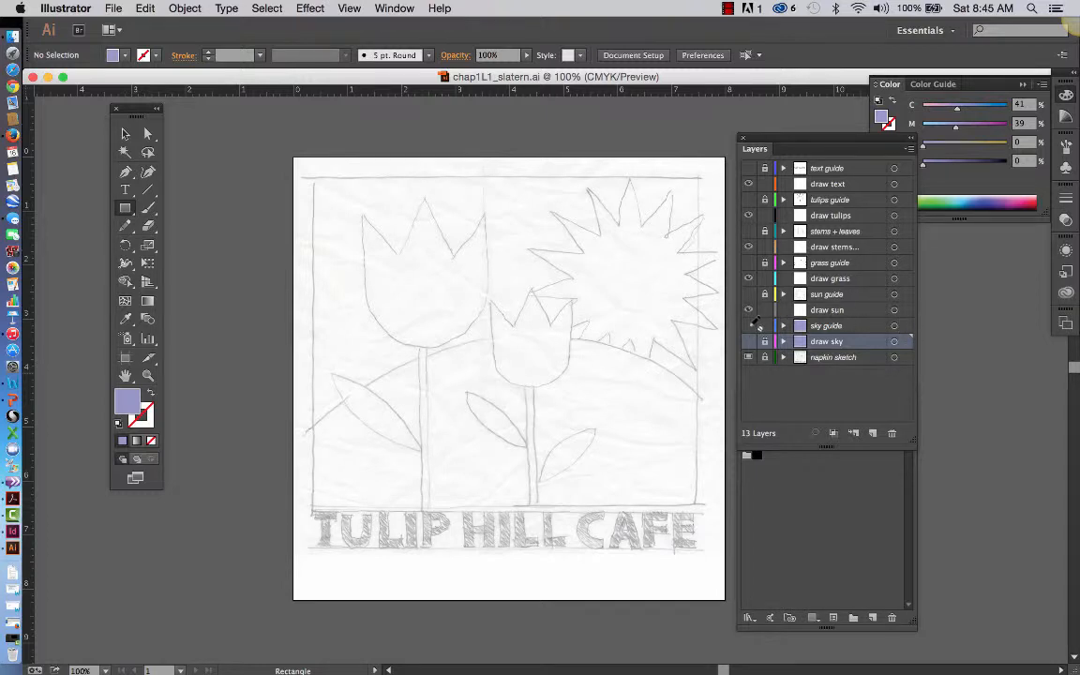
- Lock the sky guide layer, and show the sun guide layer with both sky layers hidden
{"action": "left_click", "coordinate": [748, 325]}
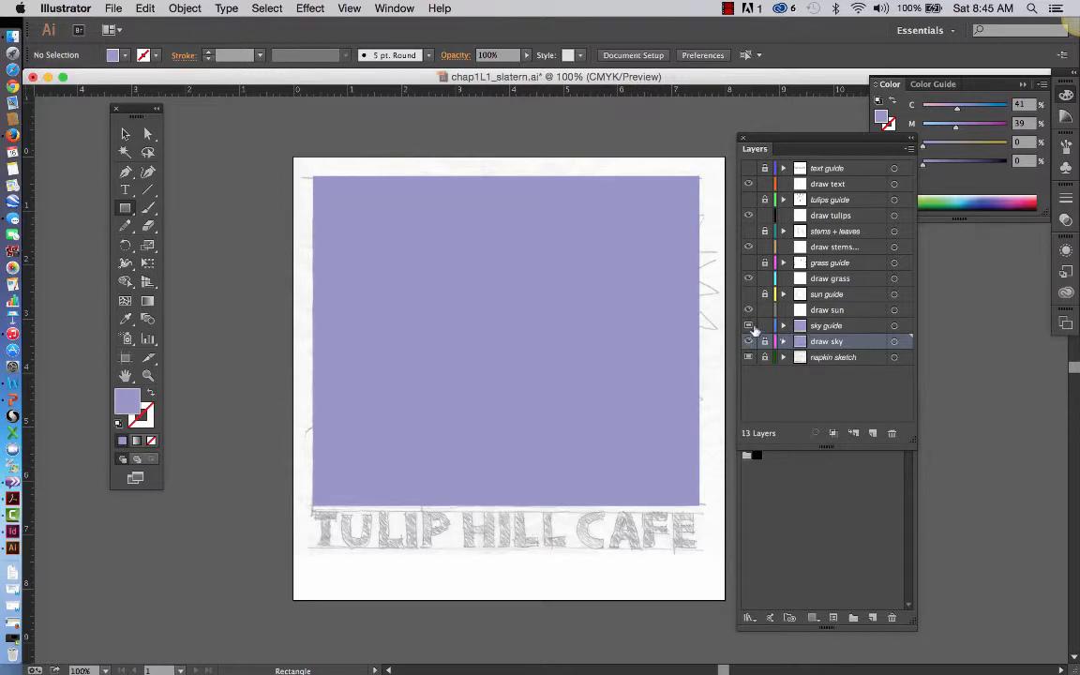
{"action": "left_click", "coordinate": [765, 326]}
{"action": "left_click", "coordinate": [748, 294]}
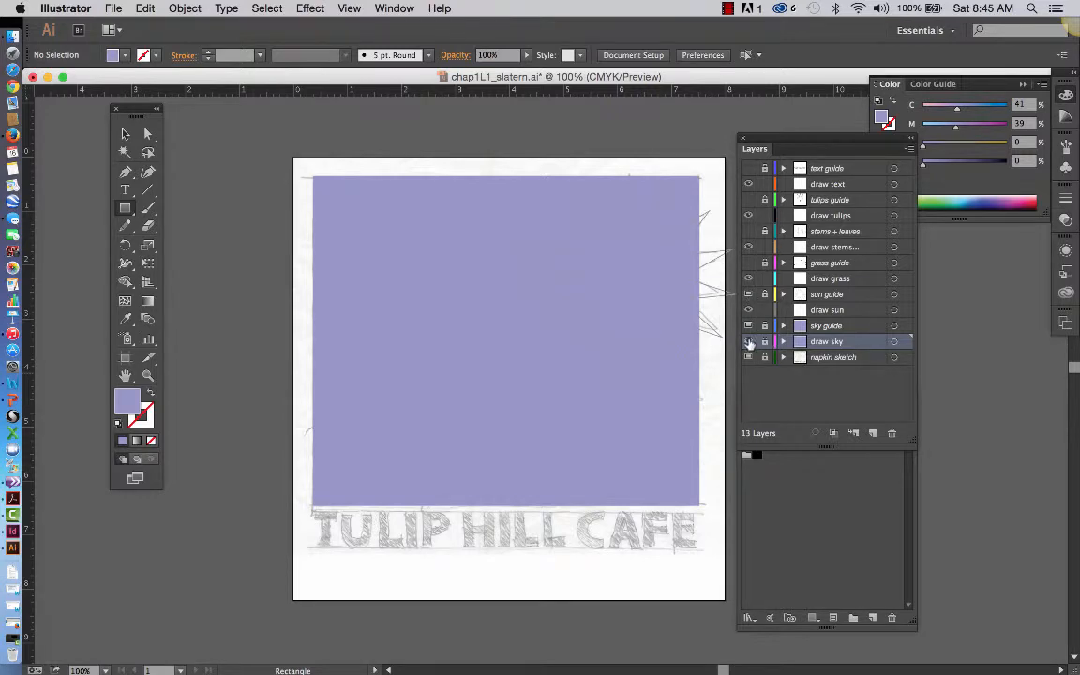
{"action": "left_click", "coordinate": [748, 341]}
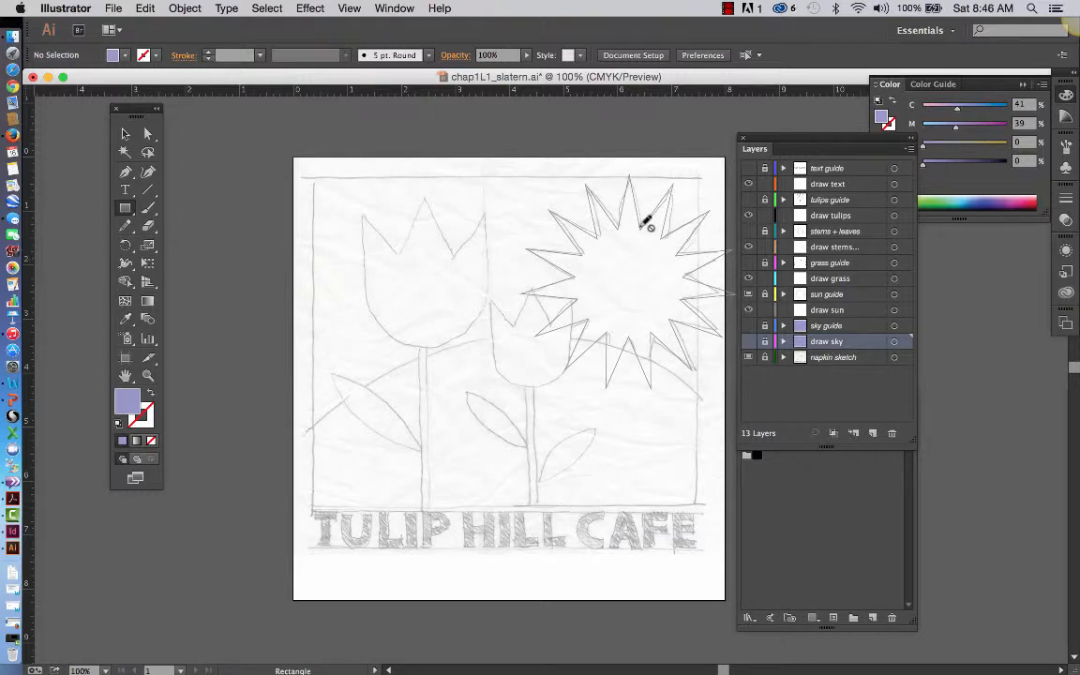
- Make draw sun the active layer and choose the Star tool with a white fill
{"action": "left_click", "coordinate": [832, 309]}
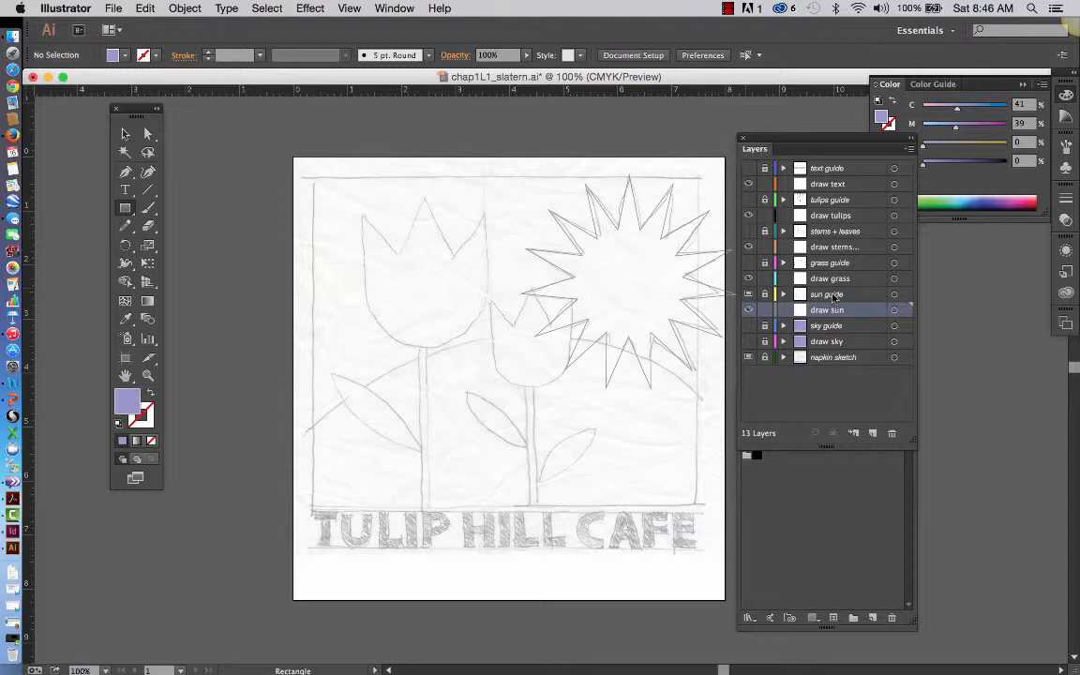
{"action": "left_click", "coordinate": [125, 209]}
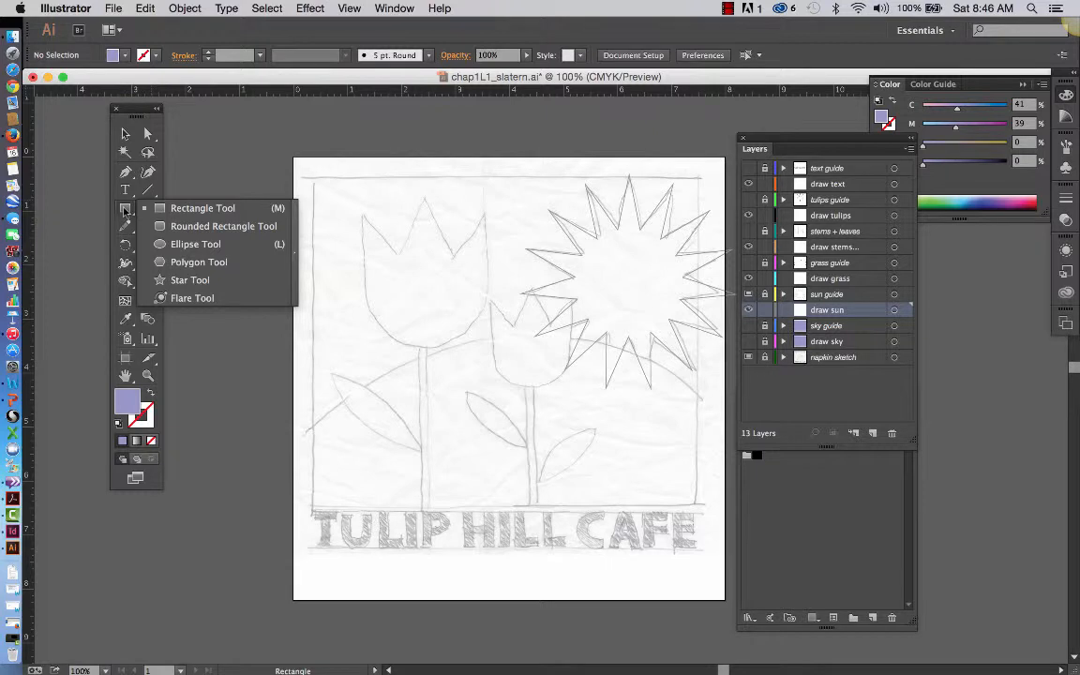
{"action": "left_click", "coordinate": [175, 281]}
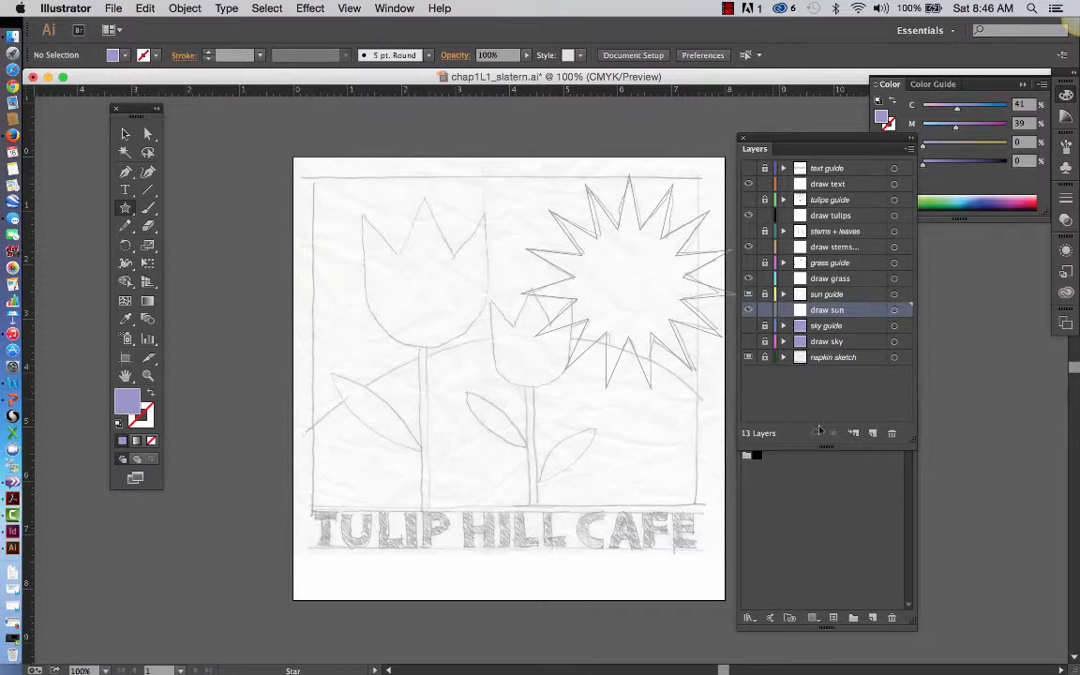
{"action": "left_click", "coordinate": [836, 486]}
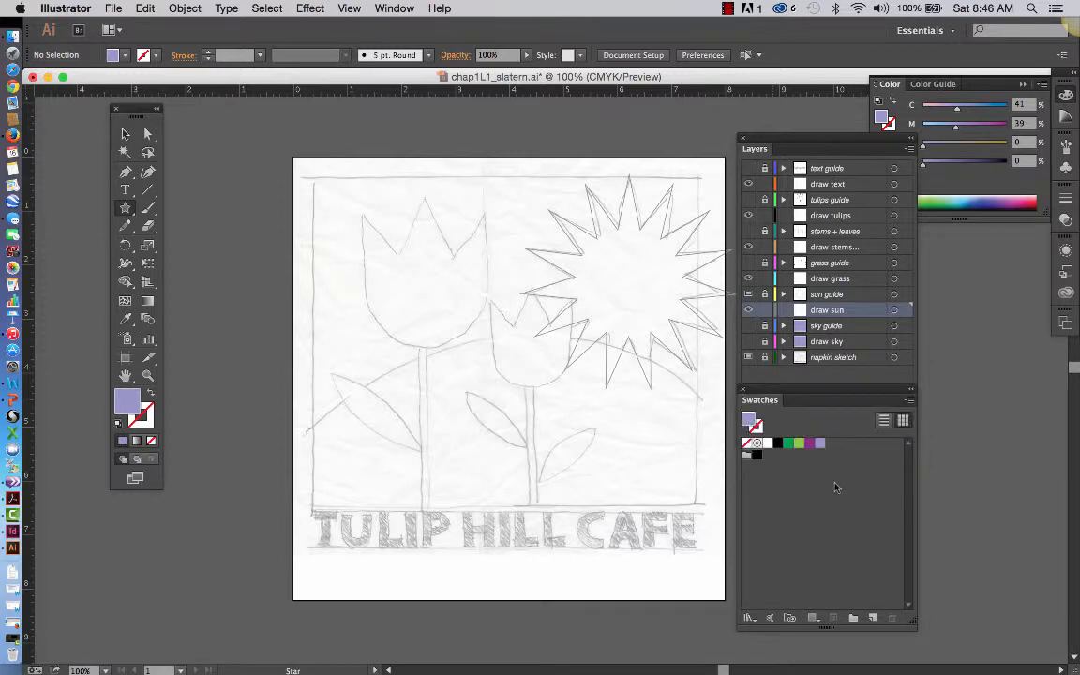
{"action": "left_click", "coordinate": [767, 444]}
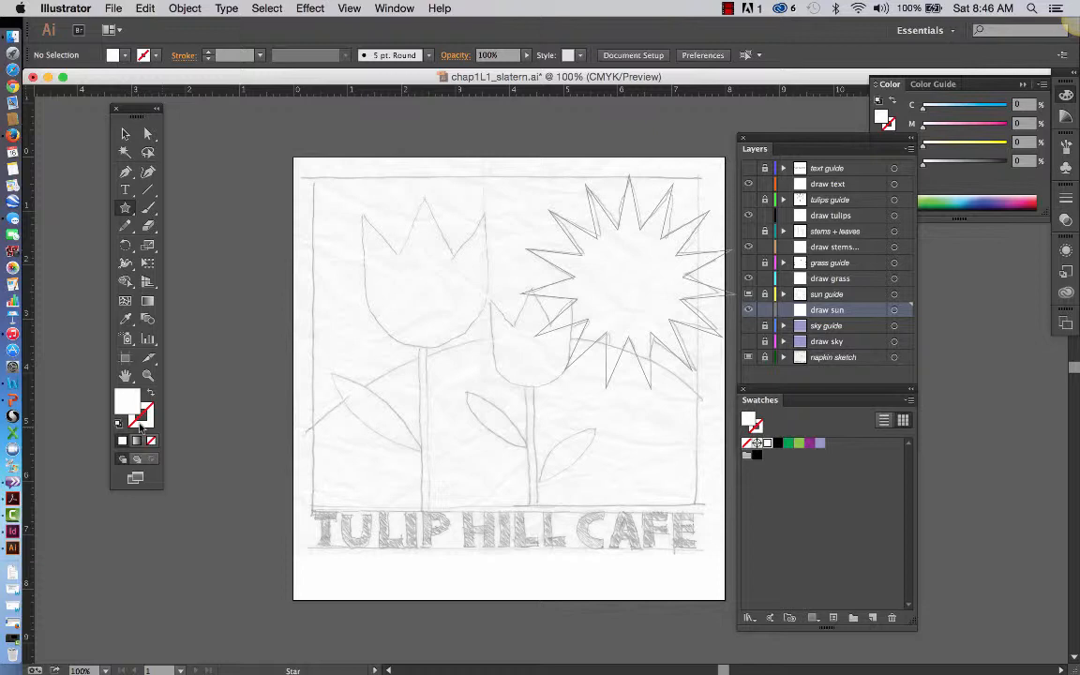
- Start a star by dimensions at the center of the sun guide and set Radius 1 to 1.25 in
{"action": "left_click", "coordinate": [628, 279]}
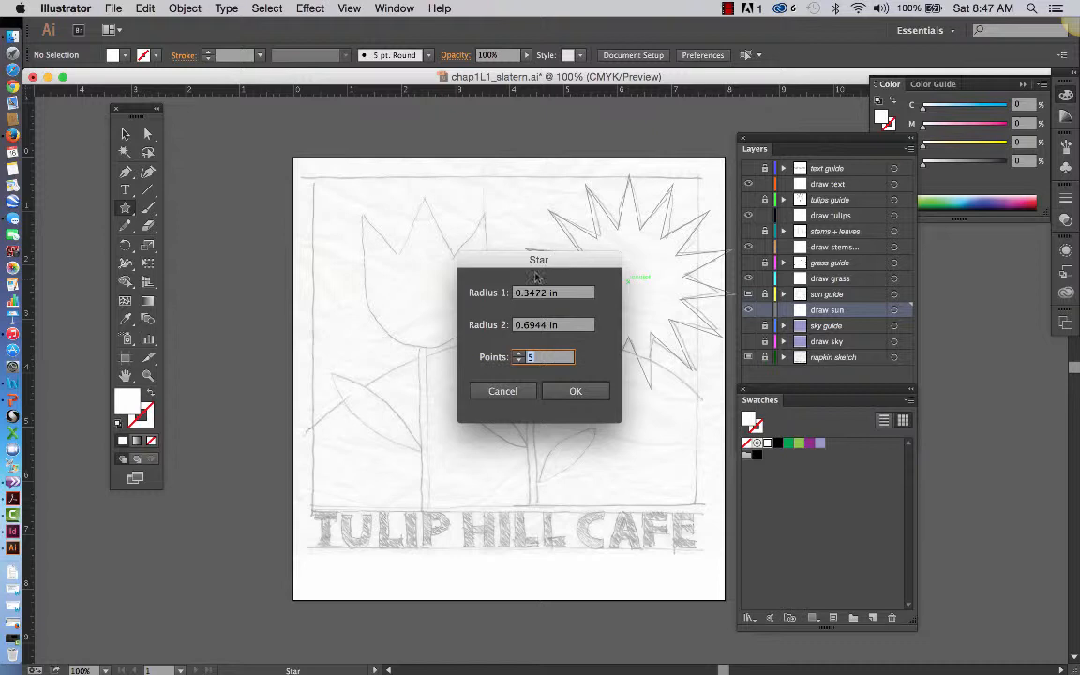
{"action": "left_click", "coordinate": [535, 292]}
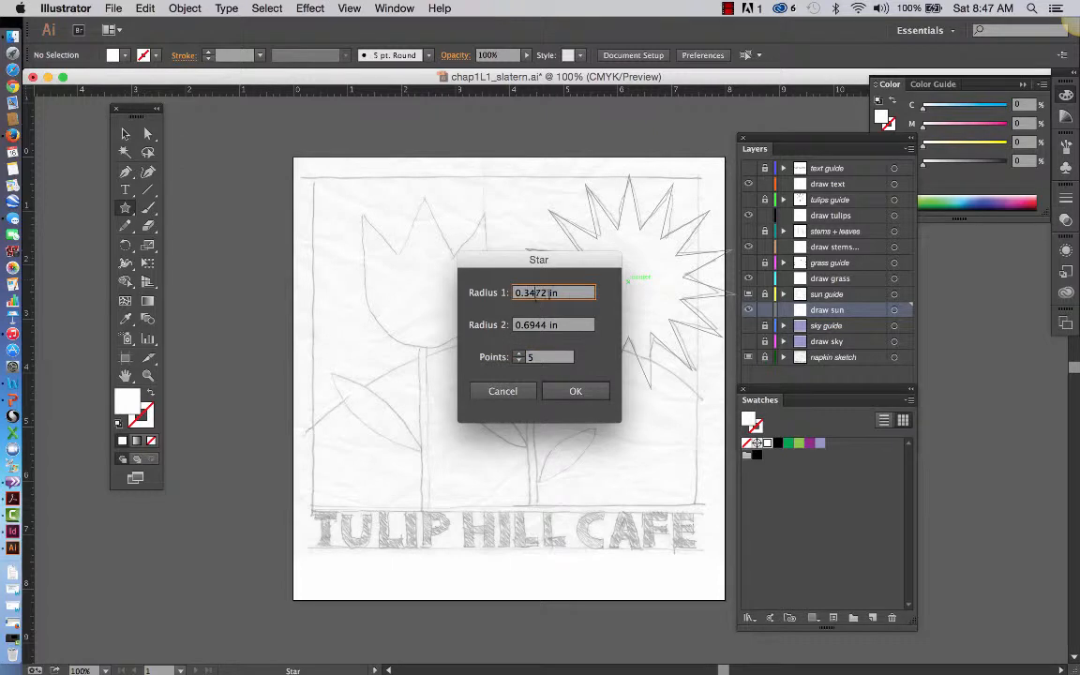
{"action": "left_click_drag", "start_coordinate": [562, 292], "coordinate": [483, 279]}
{"action": "type", "text": "1.25"}
{"action": "key", "text": "Tab"}
- Set the star's Radius 2 to 0.65 in and its points to 15, and create it
{"action": "left_click", "coordinate": [574, 324]}
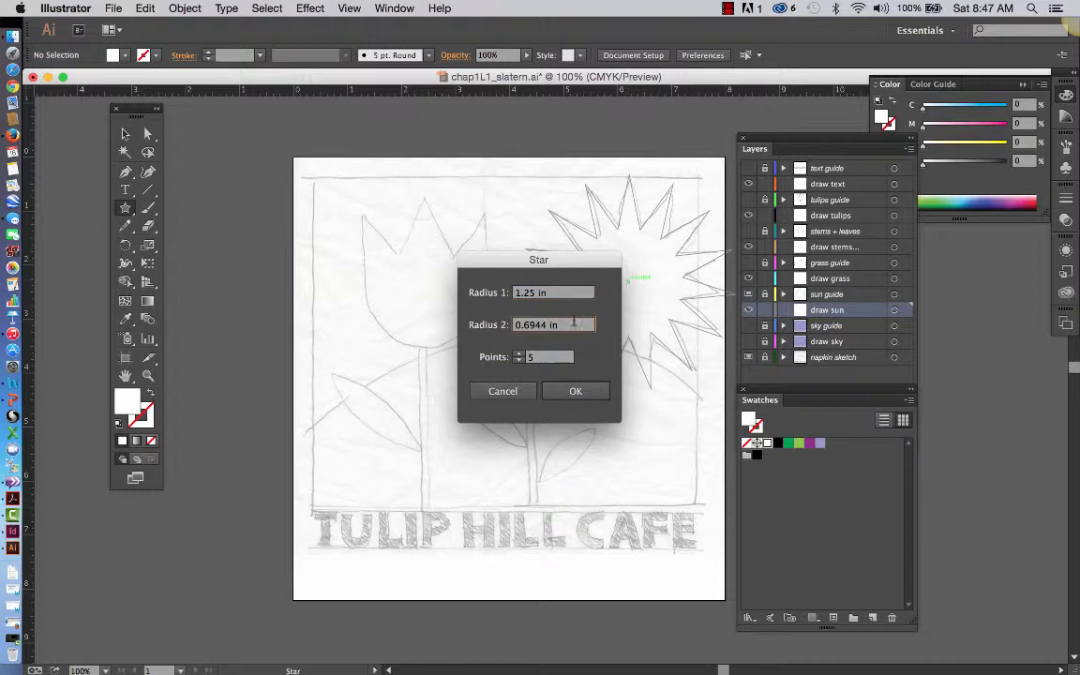
{"action": "key", "text": "BackSpace"}
{"action": "key", "text": "BackSpace"}
{"action": "key", "text": "BackSpace"}
{"action": "key", "text": "BackSpace"}
{"action": "key", "text": "BackSpace"}
{"action": "key", "text": "BackSpace"}
{"action": "key", "text": "BackSpace"}
{"action": "key", "text": "BackSpace"}
{"action": "key", "text": "BackSpace"}
{"action": "type", "text": ".65"}
{"action": "key", "text": "Tab"}
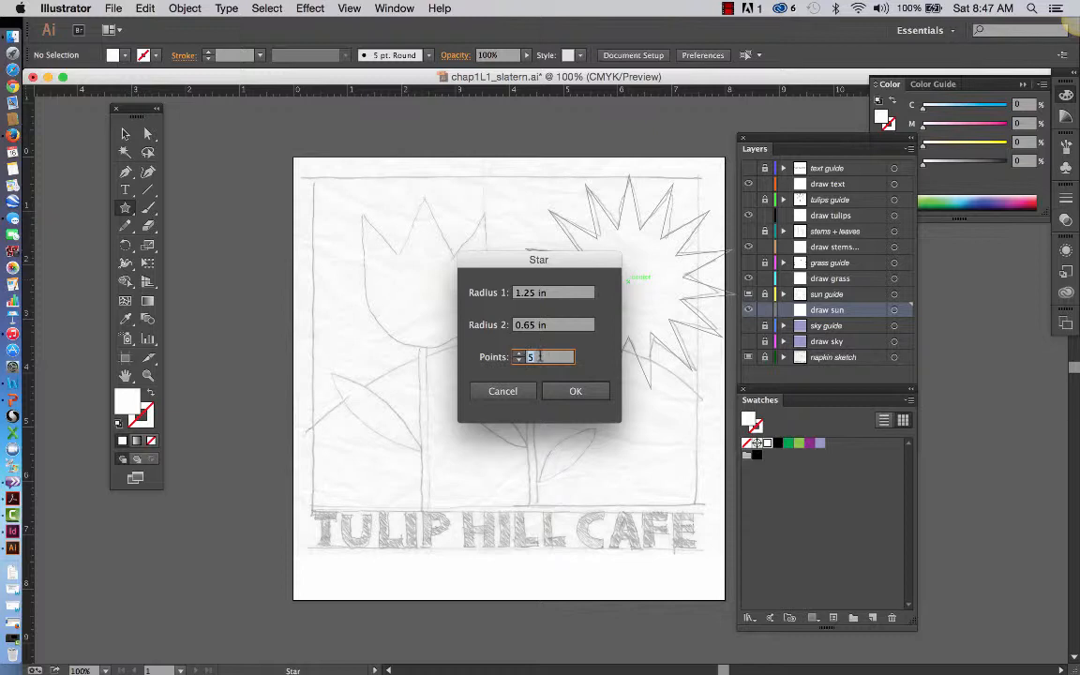
{"action": "type", "text": "15"}
{"action": "key", "text": "Tab"}
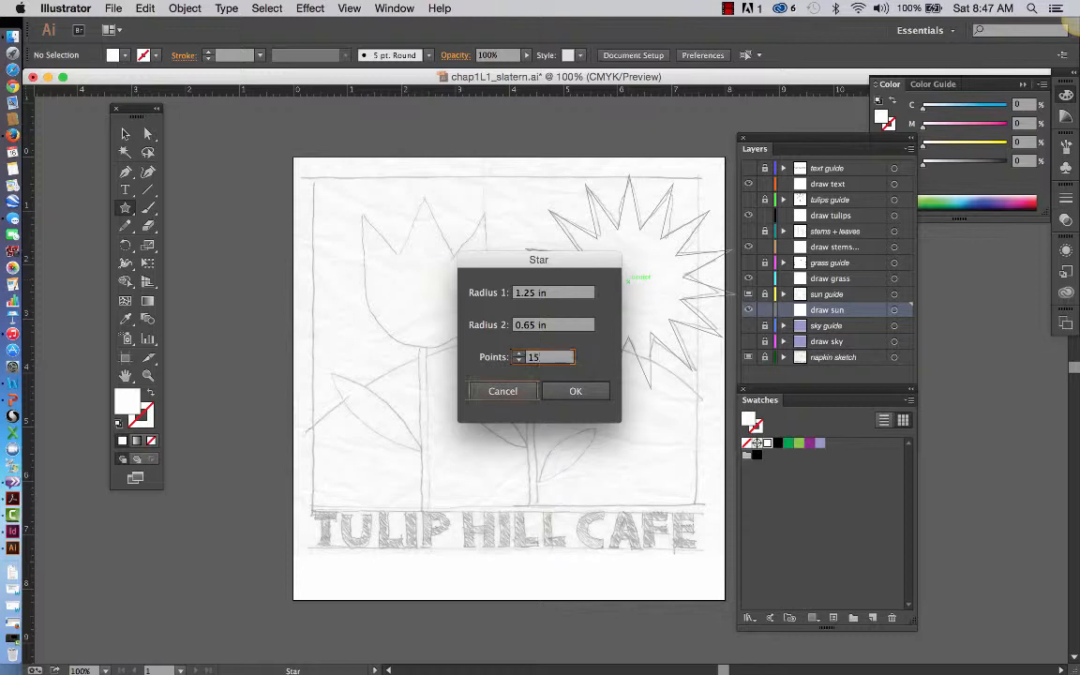
{"action": "left_click", "coordinate": [593, 390]}
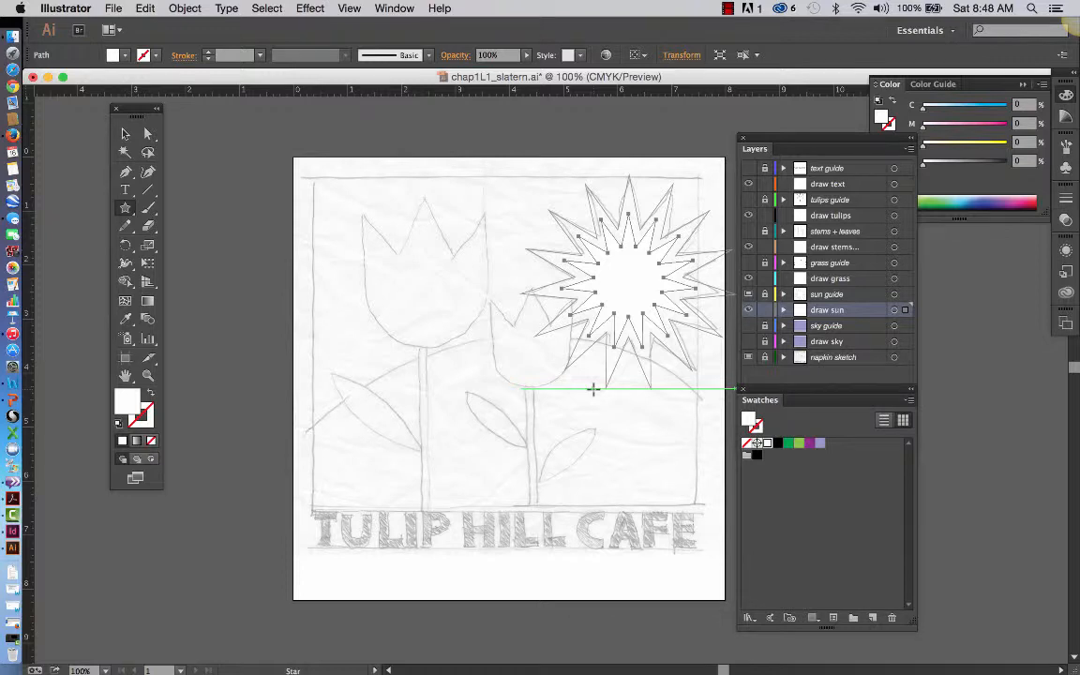
- Select the white star with the Selection tool, and scale and move it until it matches the sun guide outline
{"action": "left_click", "coordinate": [125, 134]}
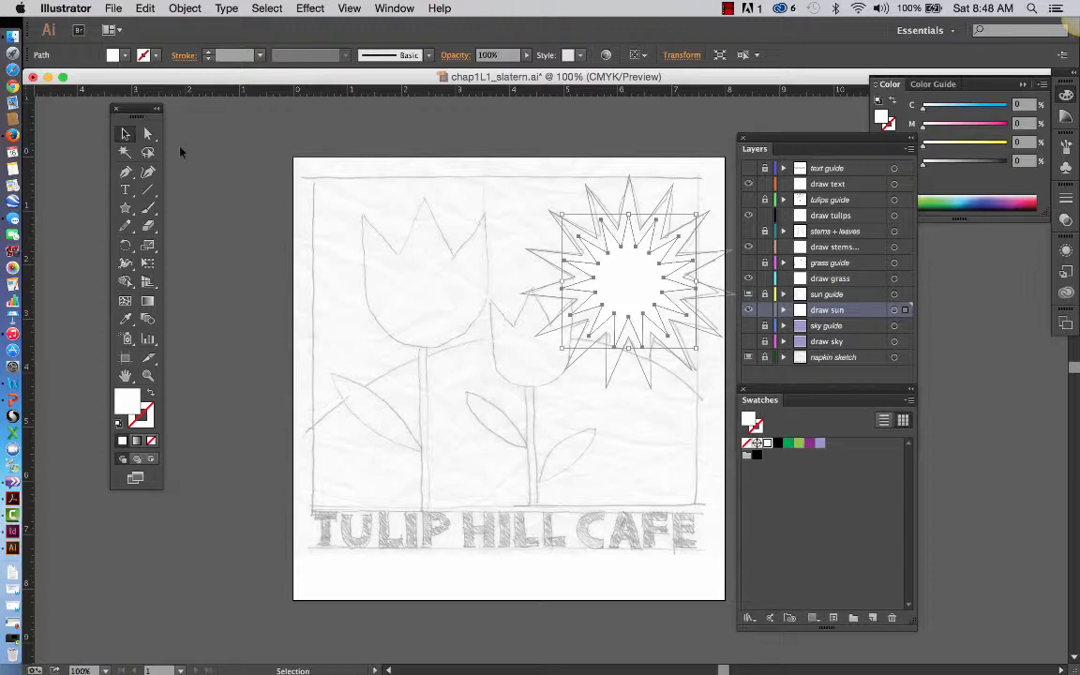
{"action": "left_click", "coordinate": [208, 173]}
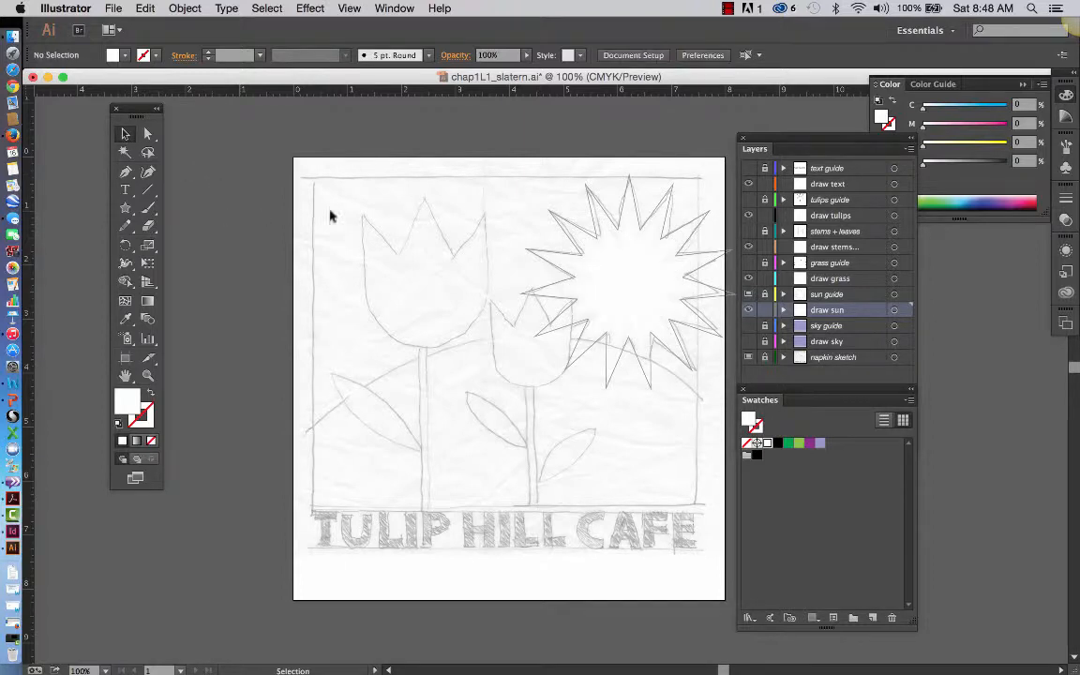
{"action": "left_click", "coordinate": [626, 279]}
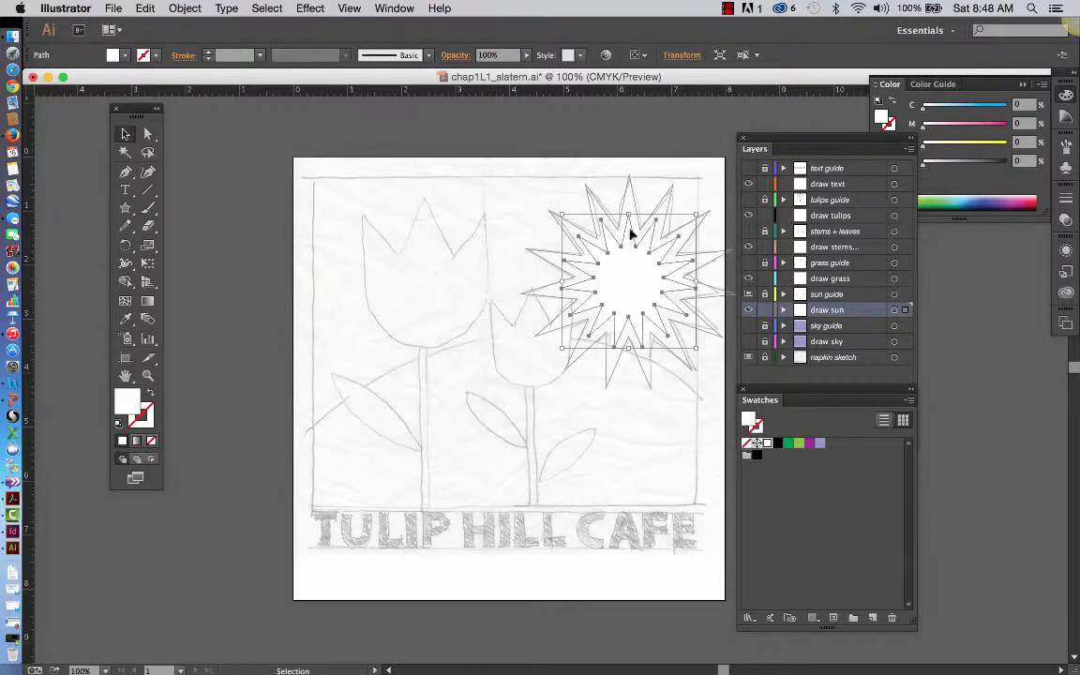
{"action": "mouse_move", "coordinate": [630, 235]}
{"action": "left_mouse_down"}
{"action": "mouse_move", "coordinate": [633, 187]}
{"action": "mouse_move", "coordinate": [631, 221]}
{"action": "left_mouse_up"}
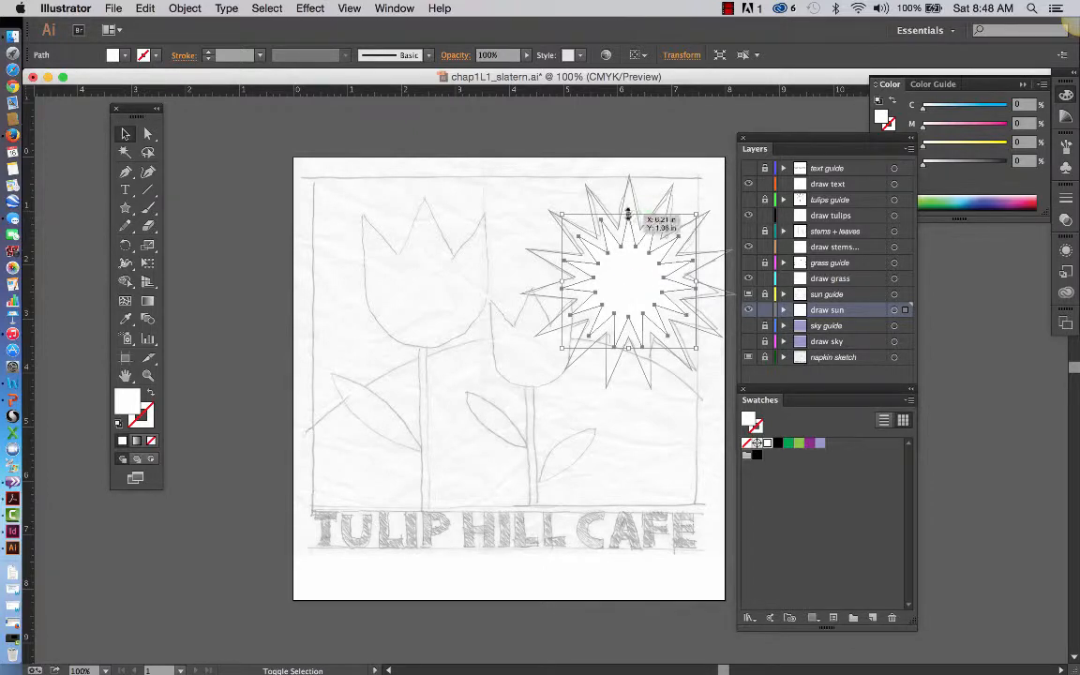
{"action": "left_click_drag", "start_coordinate": [628, 214], "coordinate": [628, 174]}
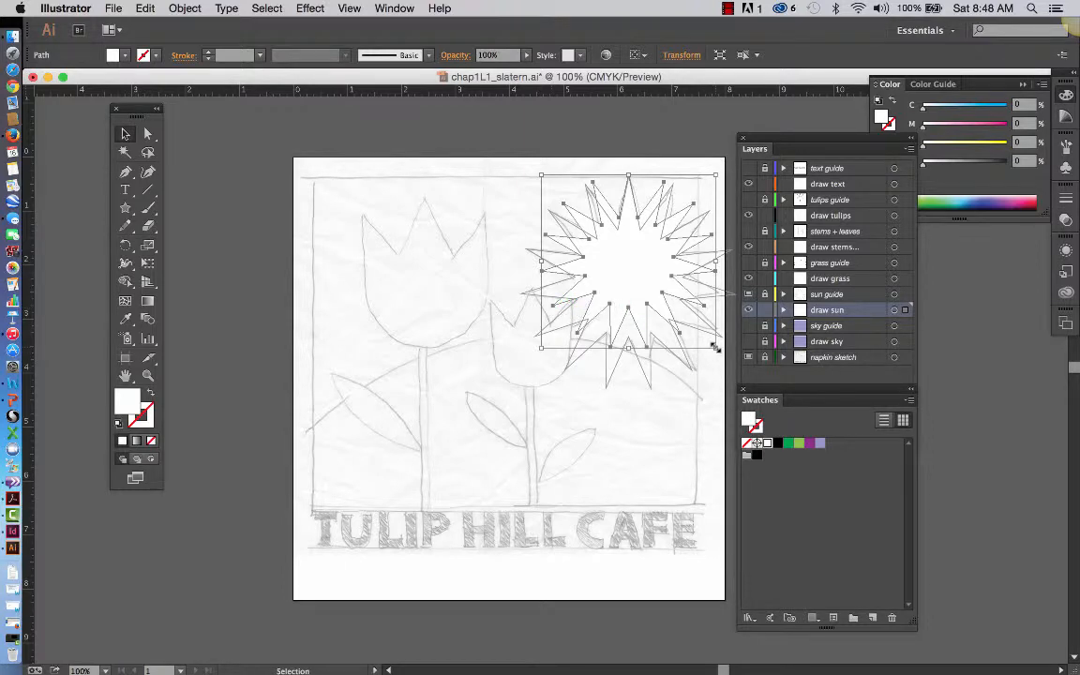
{"action": "left_click_drag", "start_coordinate": [713, 348], "coordinate": [722, 379]}
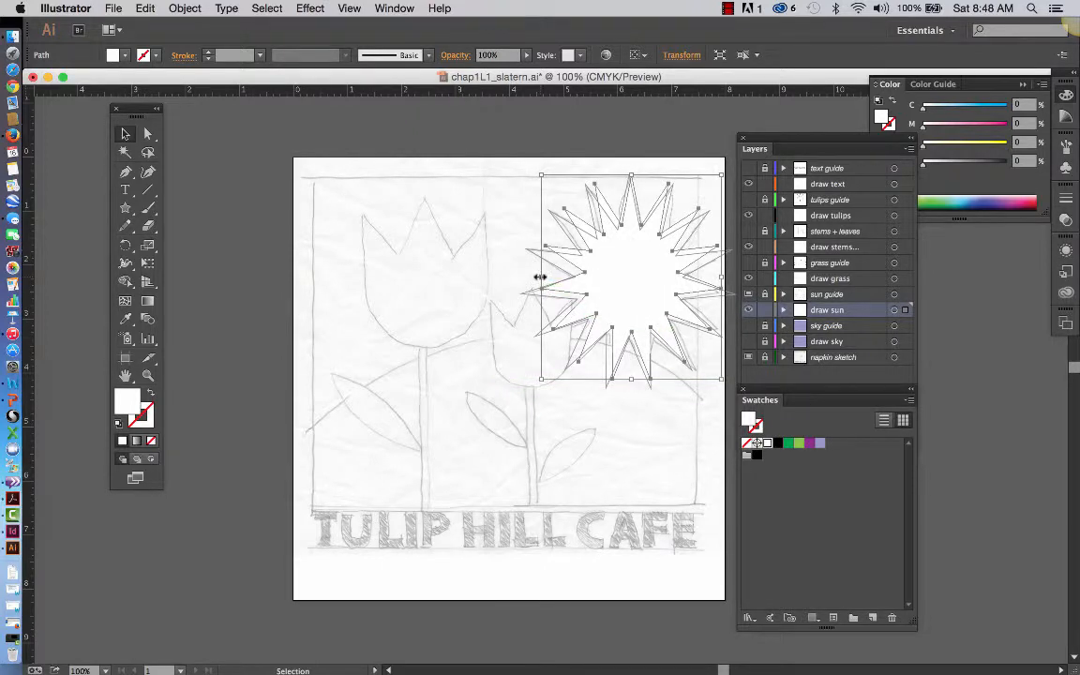
{"action": "left_click_drag", "start_coordinate": [540, 277], "coordinate": [528, 290]}
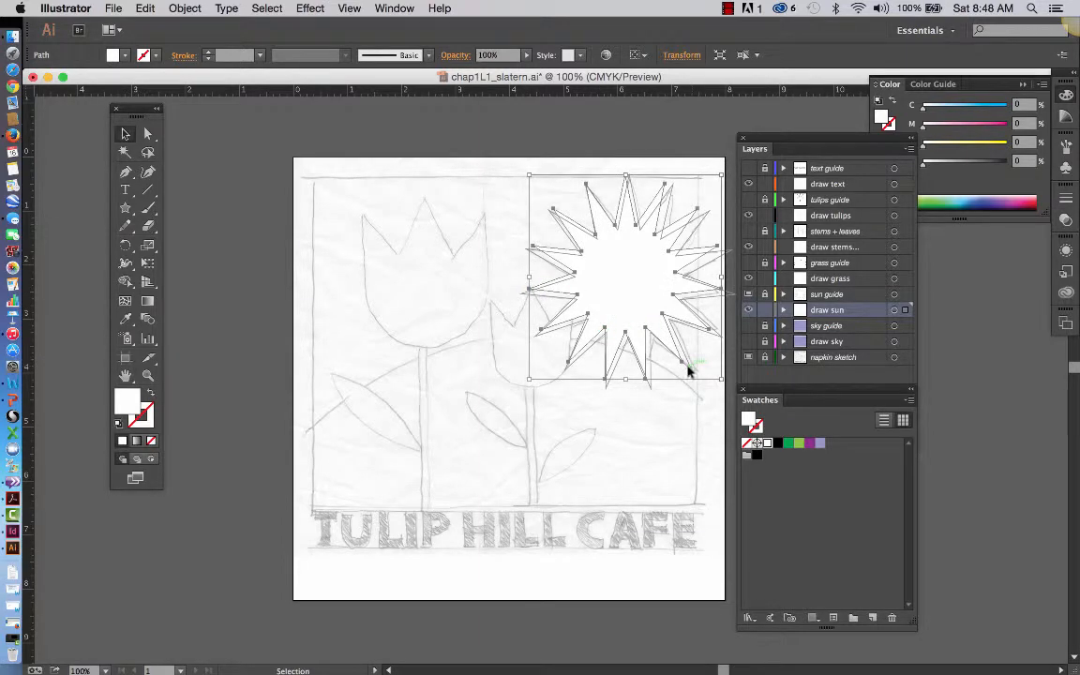
{"action": "left_click_drag", "start_coordinate": [689, 371], "coordinate": [688, 373]}
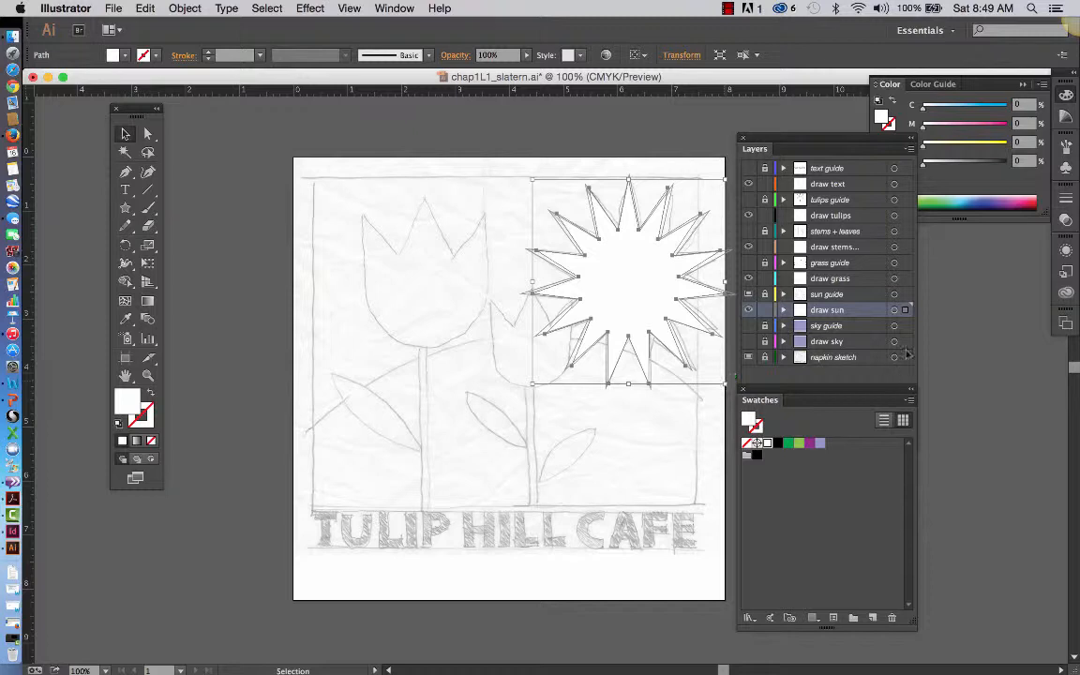
- Hide the sun guide and draw sun layers and save the document
{"action": "left_click", "coordinate": [748, 295]}
{"action": "left_click", "coordinate": [749, 310]}
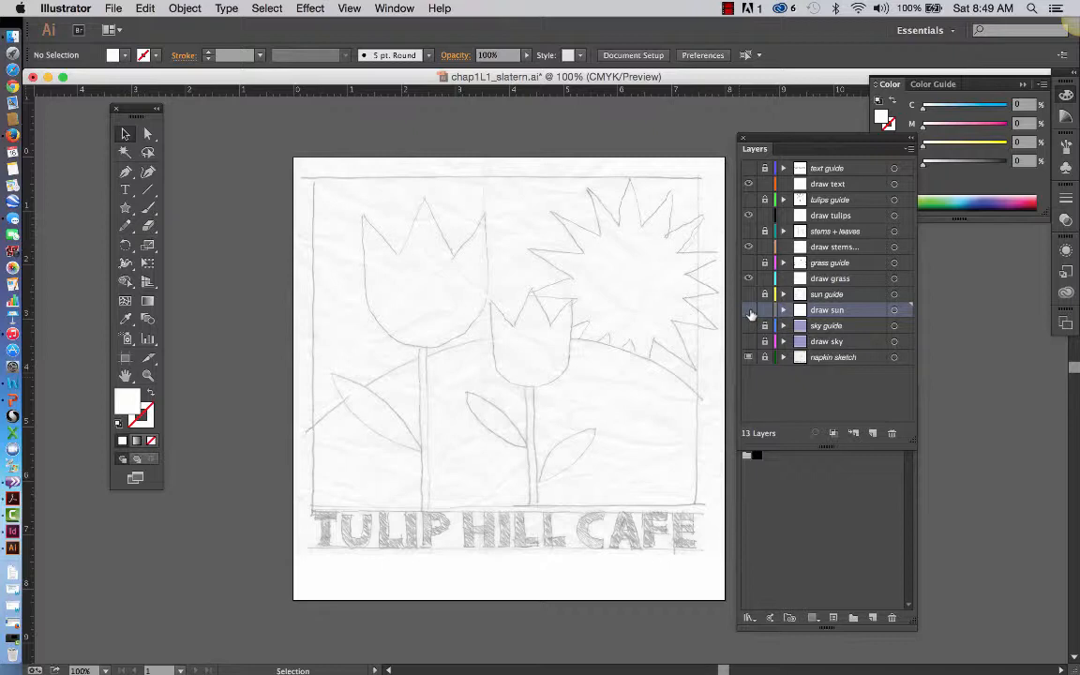
{"action": "key", "text": "super+s"}
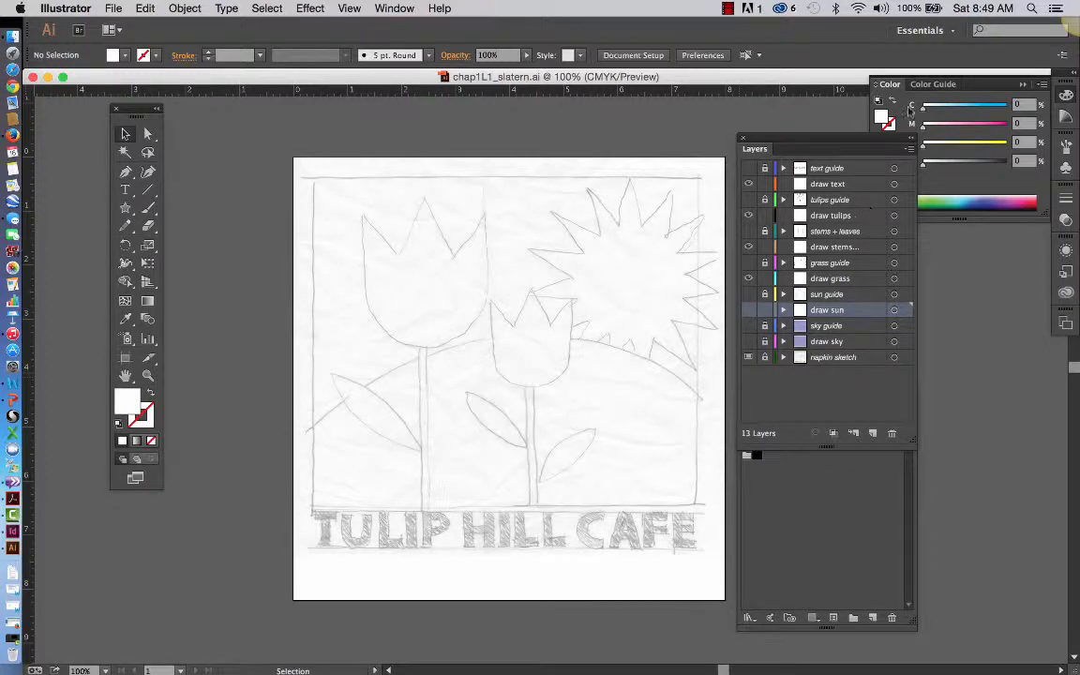
{"action": "left_click", "coordinate": [729, 9]}
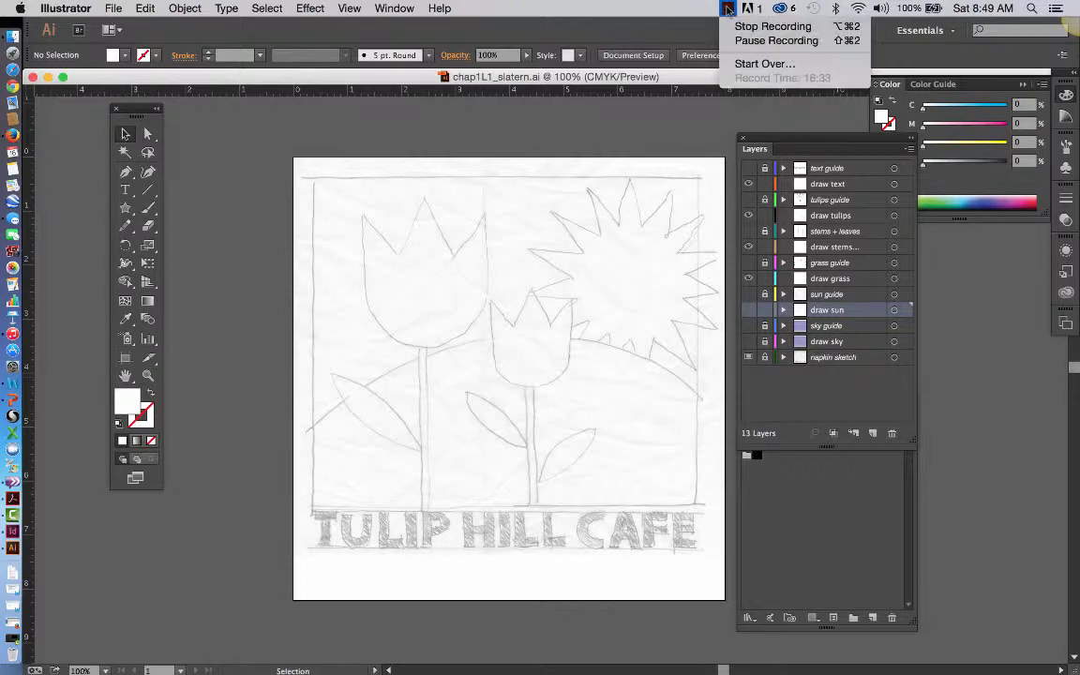